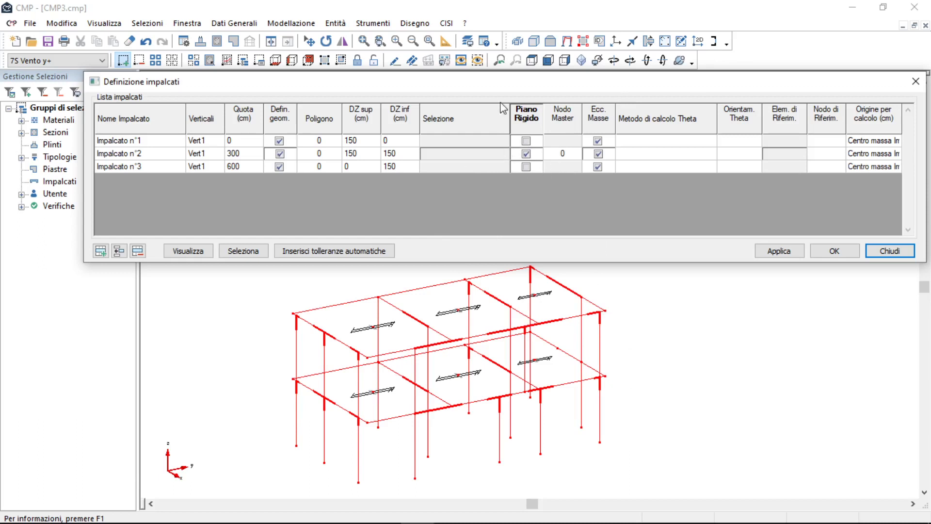
- Set the Theta calculation method to Metodo ordinario for all three floor levels, then apply and close the floor definition
{"action": "left_click_drag", "start_coordinate": [550, 80], "coordinate": [523, 78]}
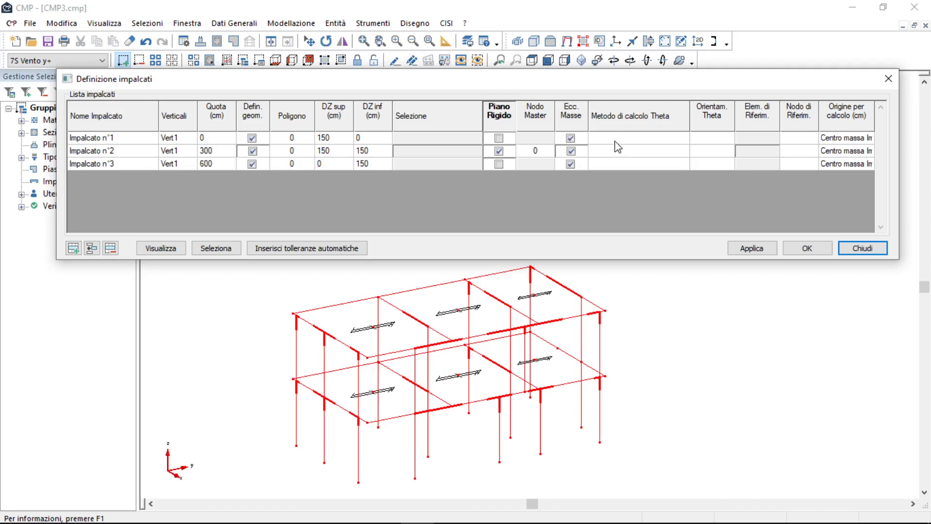
{"action": "left_click", "coordinate": [681, 139]}
{"action": "left_click", "coordinate": [684, 140]}
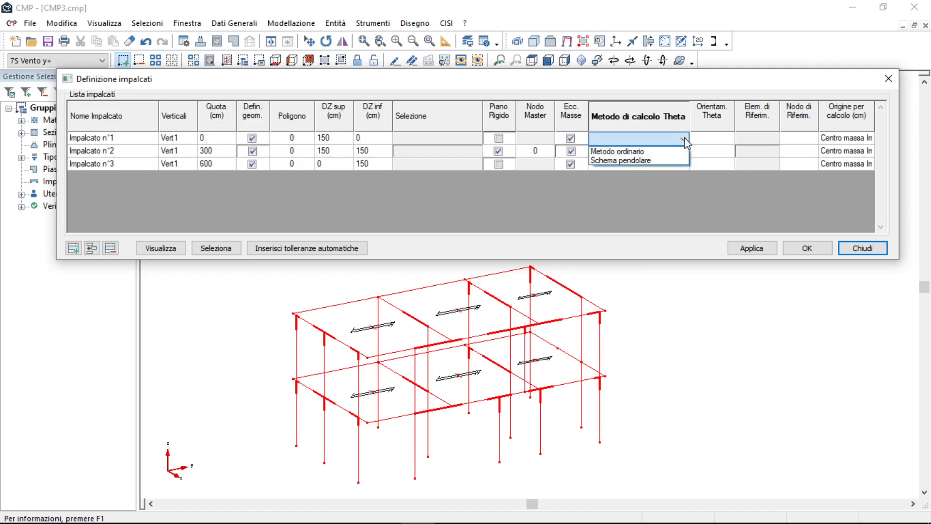
{"action": "left_click", "coordinate": [664, 151]}
{"action": "left_click", "coordinate": [685, 154]}
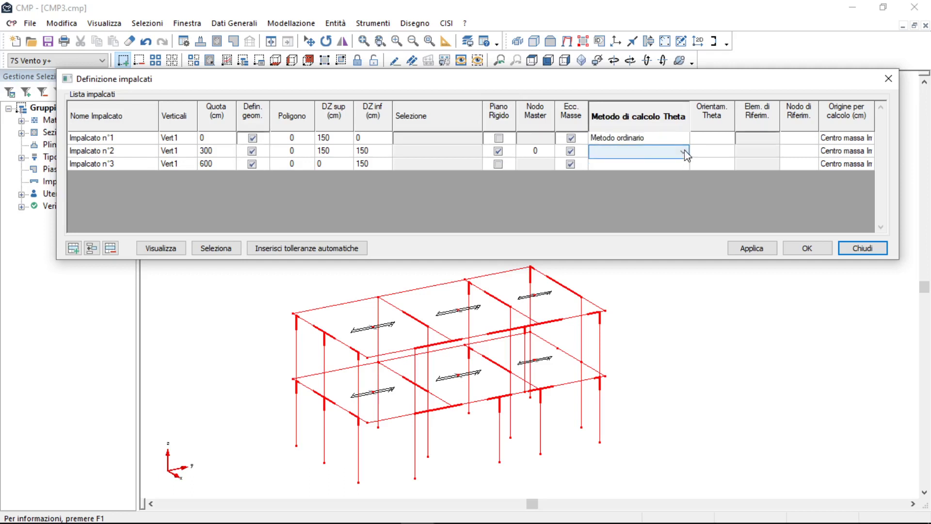
{"action": "left_click", "coordinate": [685, 154]}
{"action": "left_click", "coordinate": [686, 163]}
{"action": "left_click", "coordinate": [685, 163]}
{"action": "left_click", "coordinate": [684, 165]}
{"action": "left_click", "coordinate": [630, 175]}
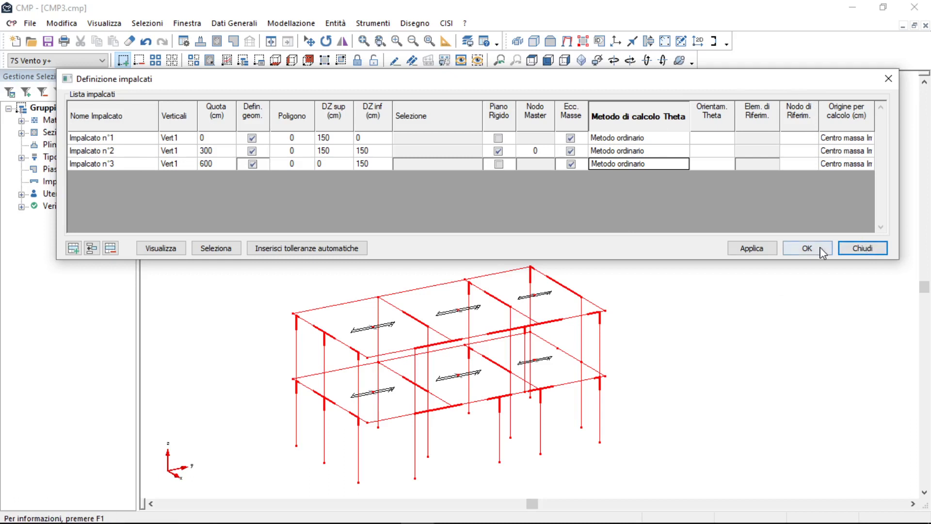
{"action": "left_click", "coordinate": [761, 251]}
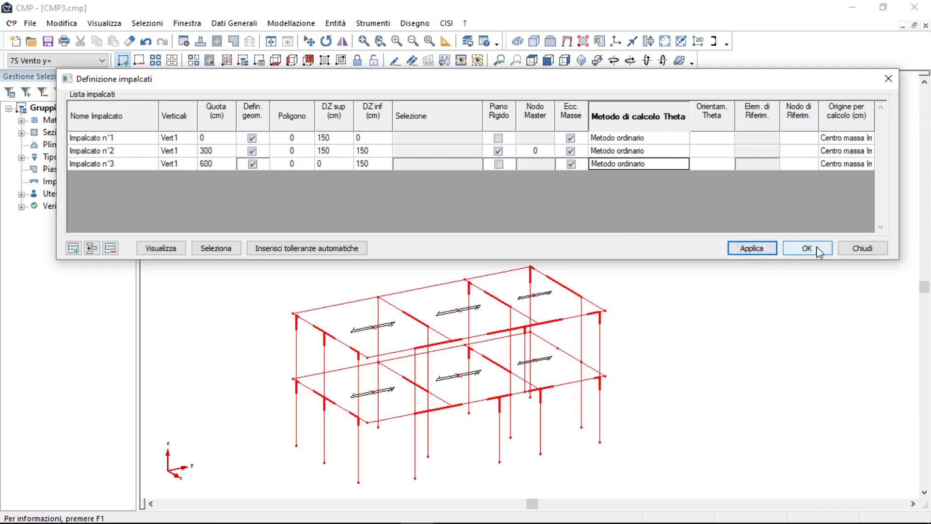
{"action": "left_click", "coordinate": [861, 249]}
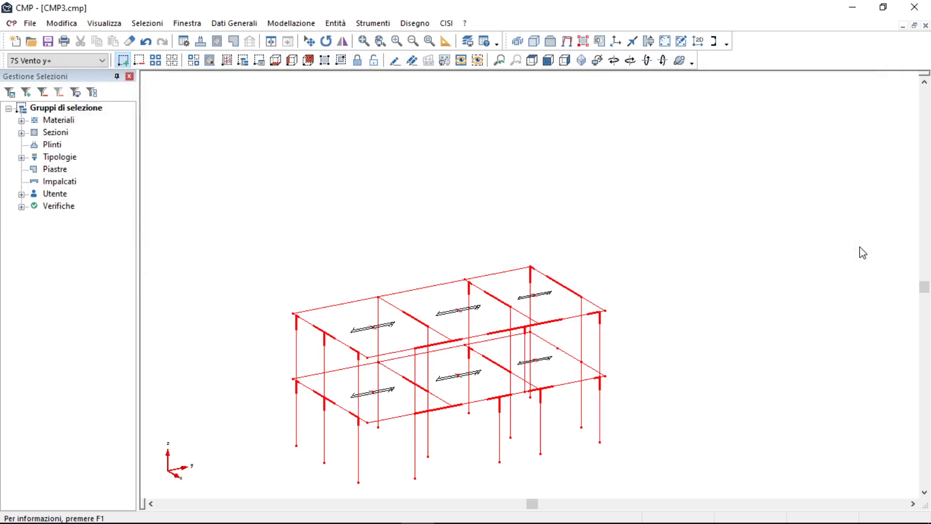
- In the project options' model information, set the altitude to 60 m, longitude to 10.2° and latitude to 44.12°
{"action": "left_click", "coordinate": [184, 41]}
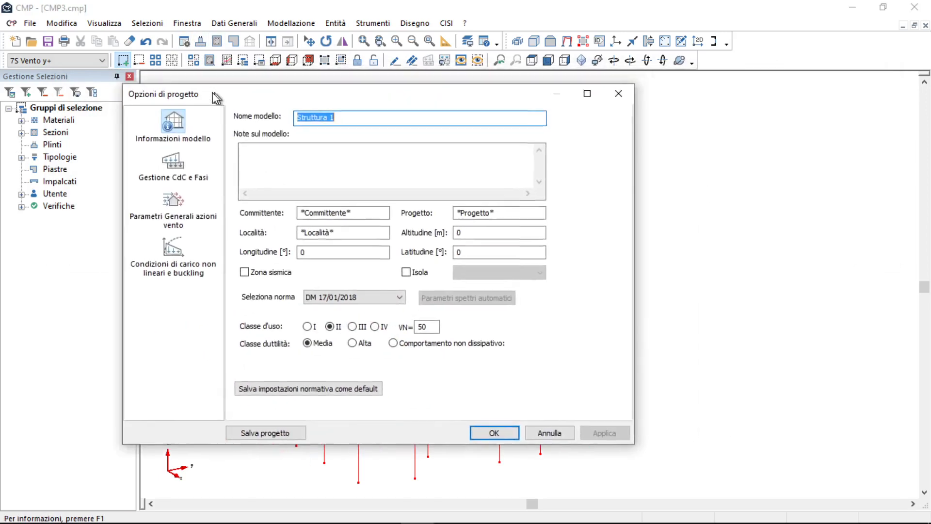
{"action": "left_click_drag", "start_coordinate": [224, 95], "coordinate": [124, 83]}
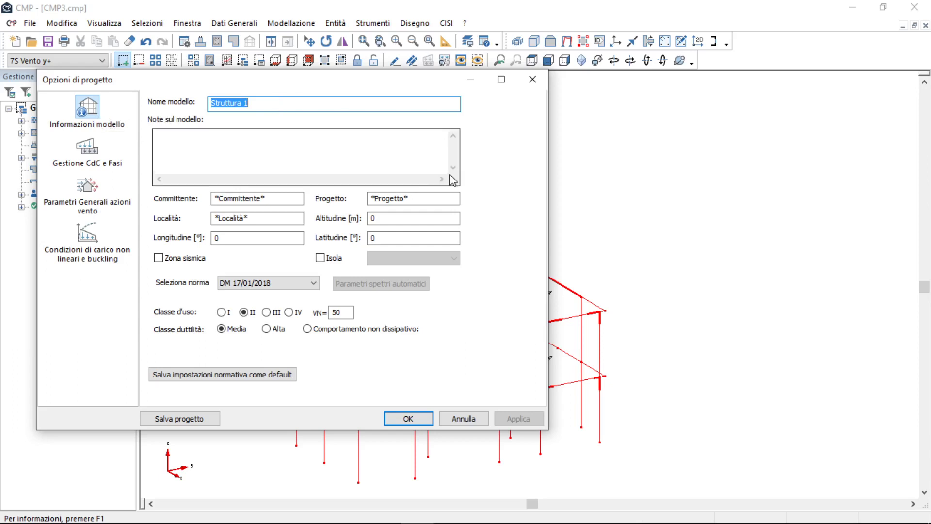
{"action": "left_click", "coordinate": [262, 103]}
{"action": "left_click", "coordinate": [233, 145]}
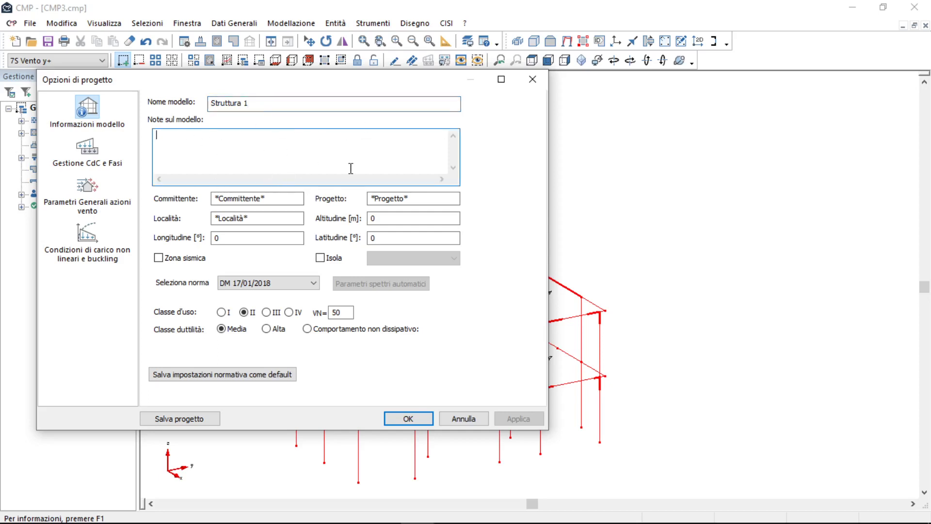
{"action": "left_click", "coordinate": [282, 199]}
{"action": "left_click", "coordinate": [266, 219]}
{"action": "left_click", "coordinate": [395, 219]}
{"action": "type", "text": "60"}
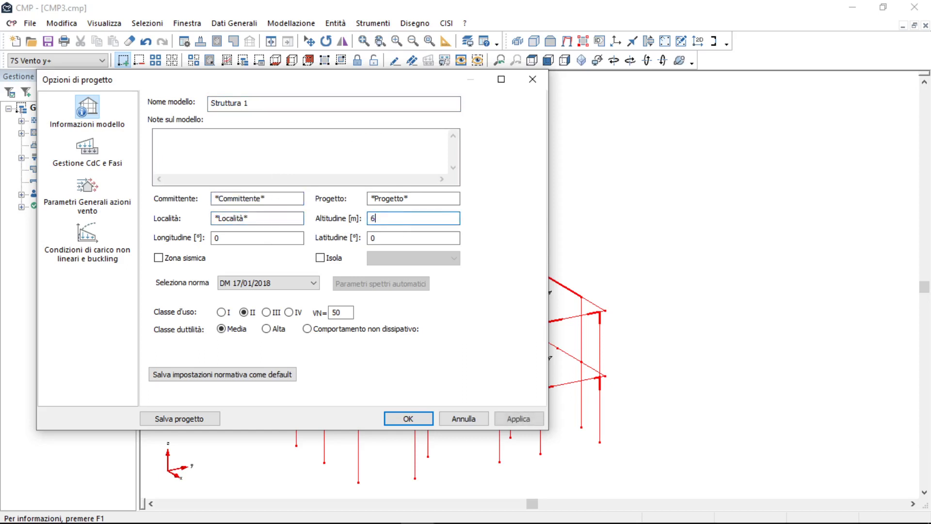
{"action": "left_click", "coordinate": [236, 241]}
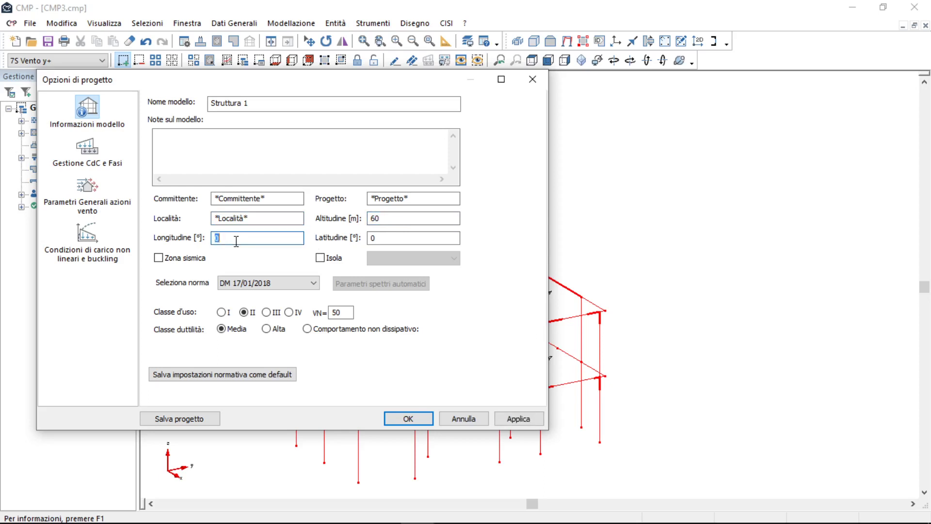
{"action": "type", "text": "10.2"}
{"action": "left_click", "coordinate": [387, 241]}
{"action": "type", "text": "44"}
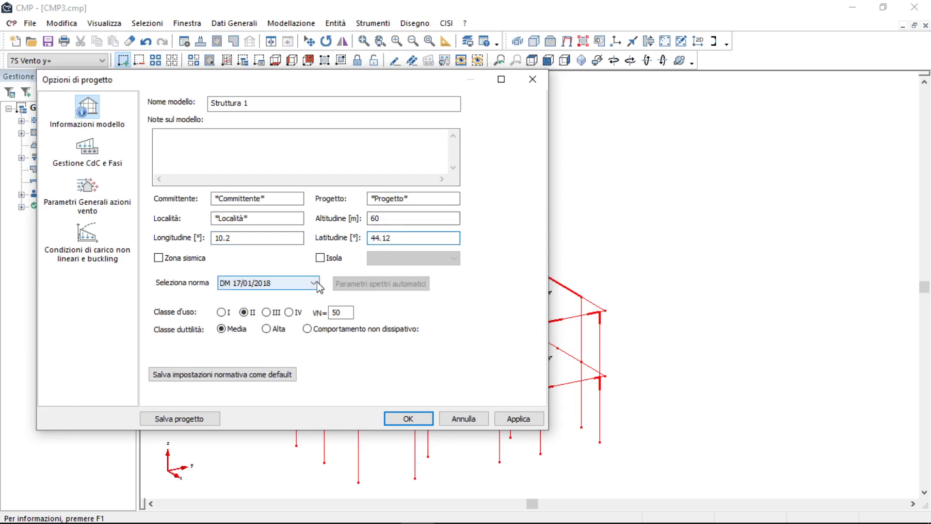
- Enable the seismic zone option for the model and apply the changed code settings
{"action": "left_click", "coordinate": [199, 260]}
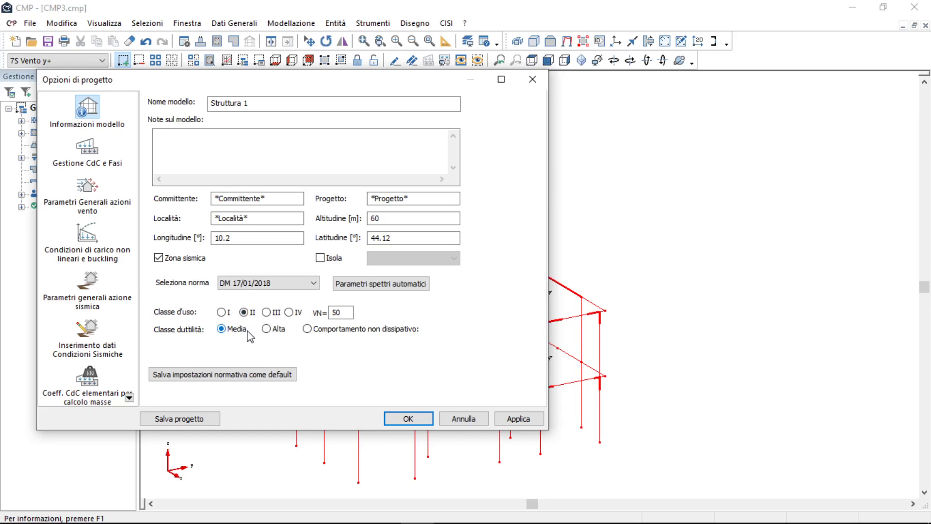
{"action": "left_click", "coordinate": [532, 418]}
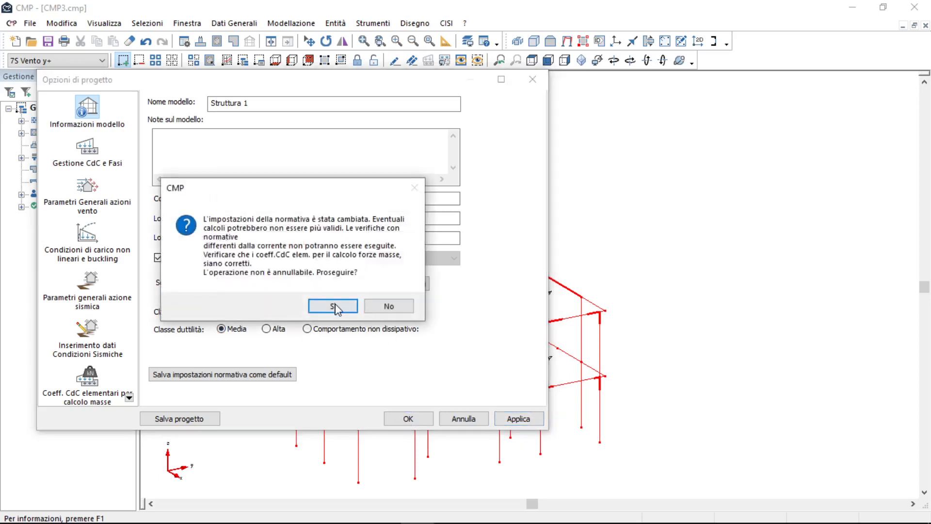
{"action": "left_click", "coordinate": [333, 306]}
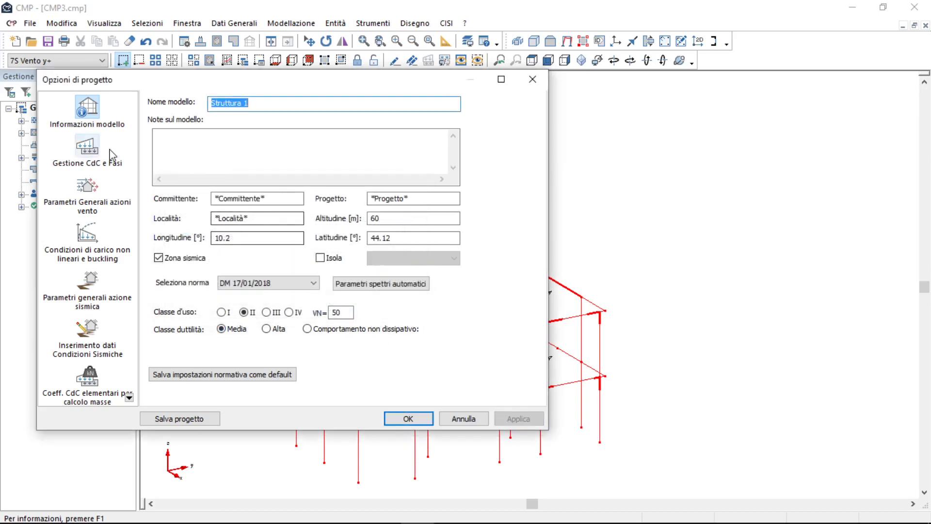
- Review the load case and phase management, accept the project options and update the automatic reinforcement design of the members
{"action": "left_click", "coordinate": [91, 156]}
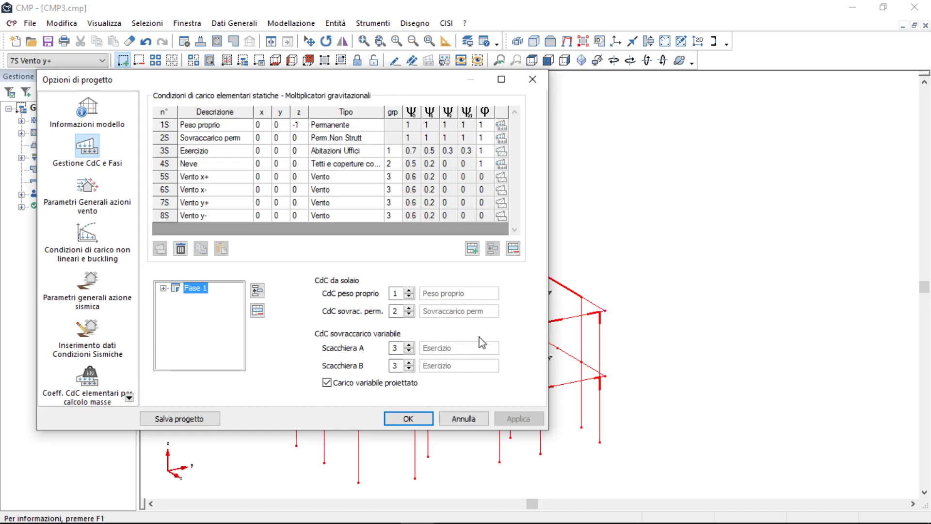
{"action": "left_click", "coordinate": [420, 419]}
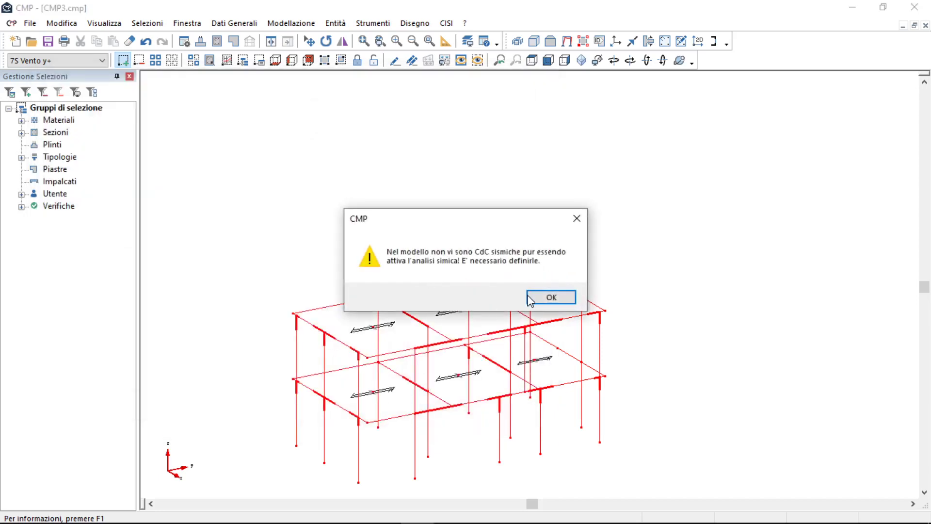
{"action": "left_click", "coordinate": [549, 298]}
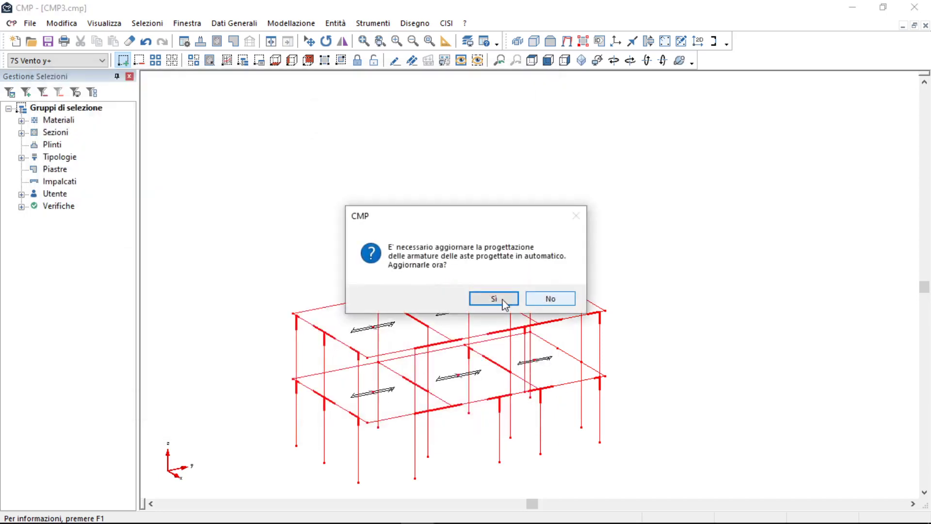
{"action": "left_click", "coordinate": [494, 299]}
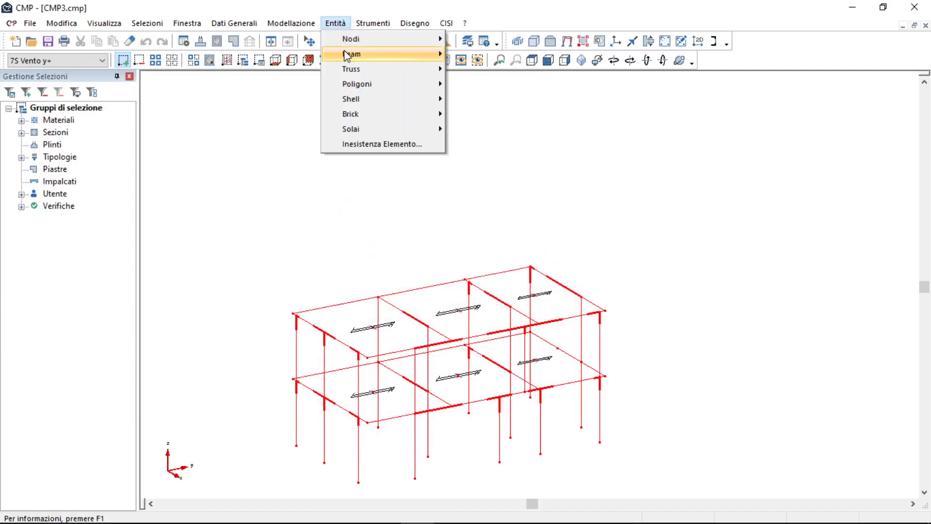
- Examine the CdC Carichi da Solaio settings with all load condition fields enabled, without assigning them to any floor
{"action": "mouse_move", "coordinate": [357, 129]}
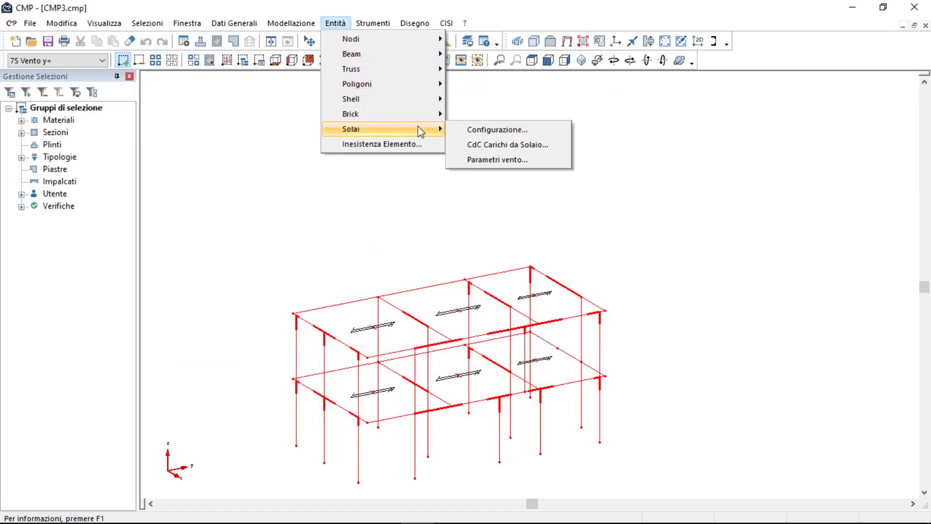
{"action": "left_click", "coordinate": [469, 144]}
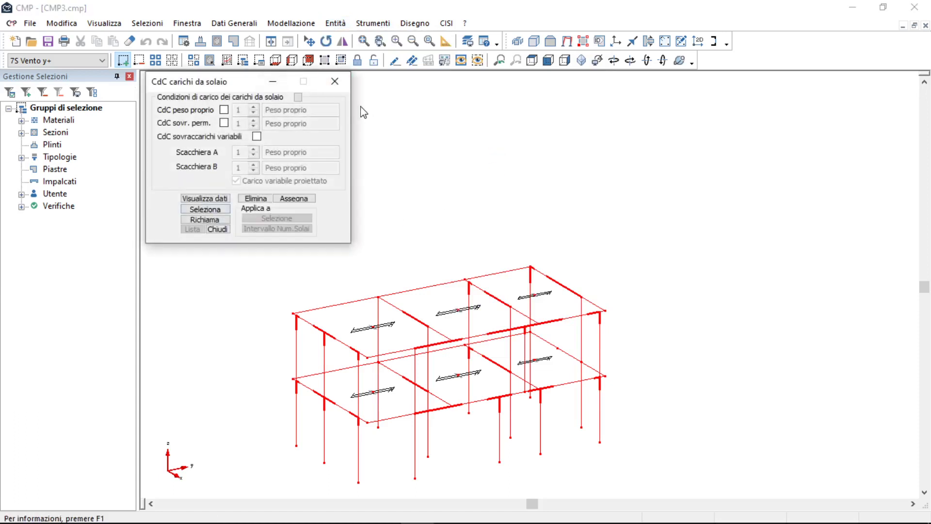
{"action": "left_click", "coordinate": [297, 97]}
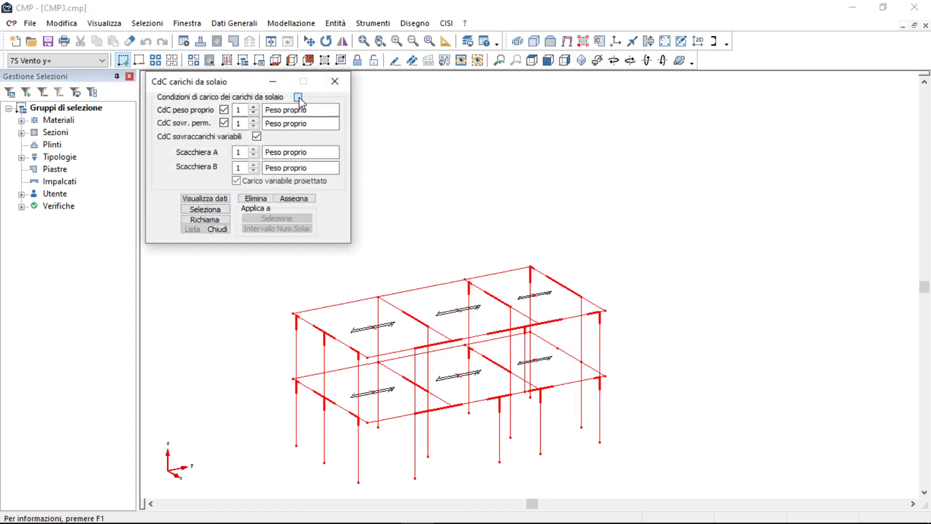
{"action": "left_click", "coordinate": [334, 83]}
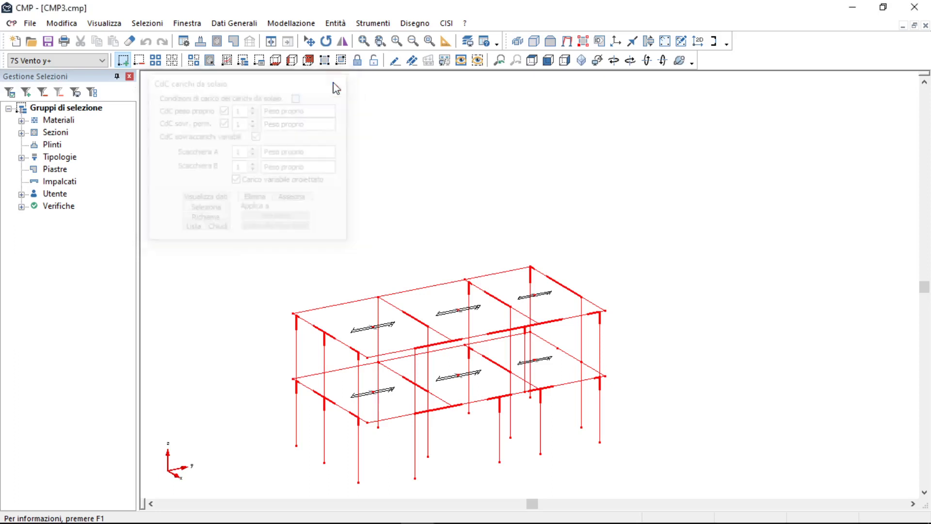
- Add four load condition rows for the wind actions in the project's general wind parameters
{"action": "left_click", "coordinate": [233, 24]}
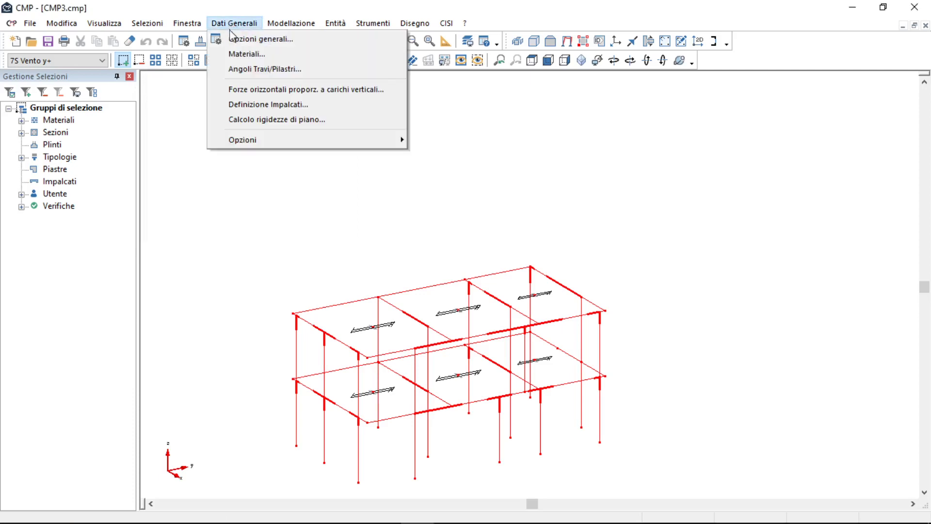
{"action": "left_click", "coordinate": [235, 39]}
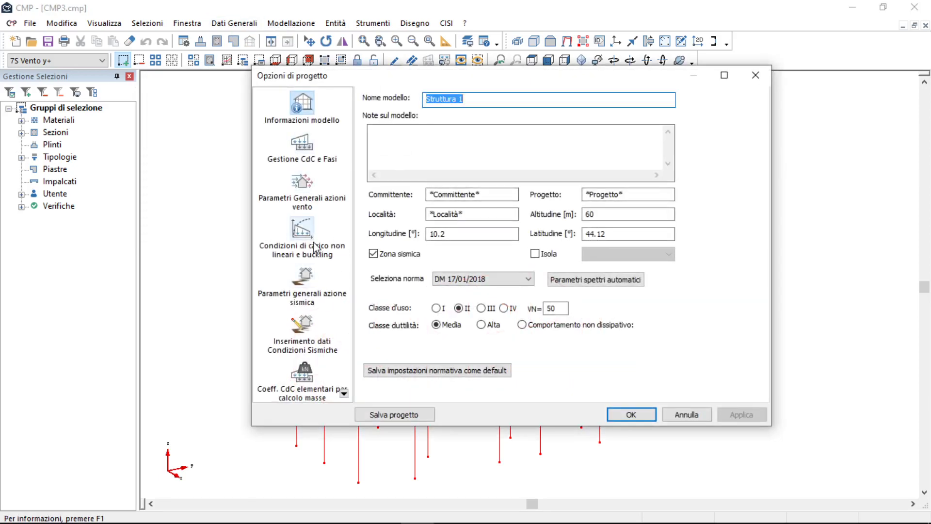
{"action": "left_click", "coordinate": [303, 194]}
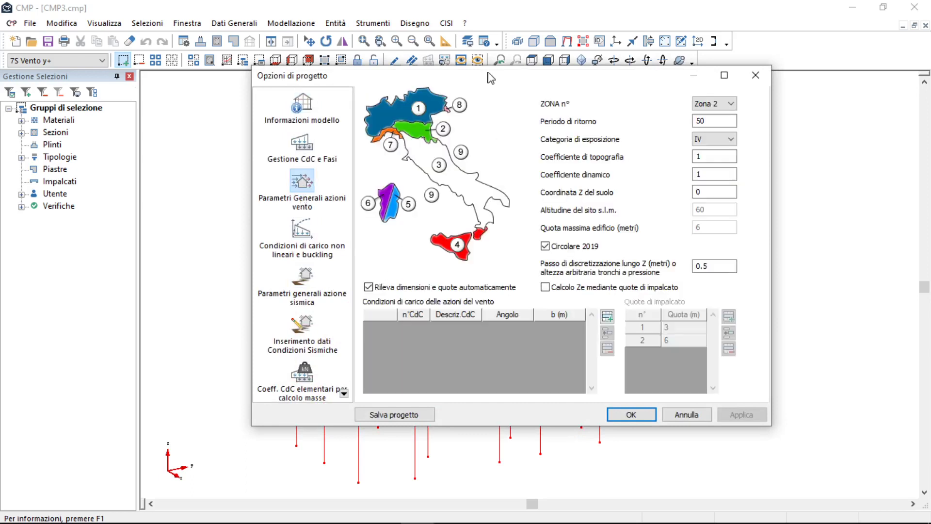
{"action": "left_click_drag", "start_coordinate": [499, 77], "coordinate": [309, 92]}
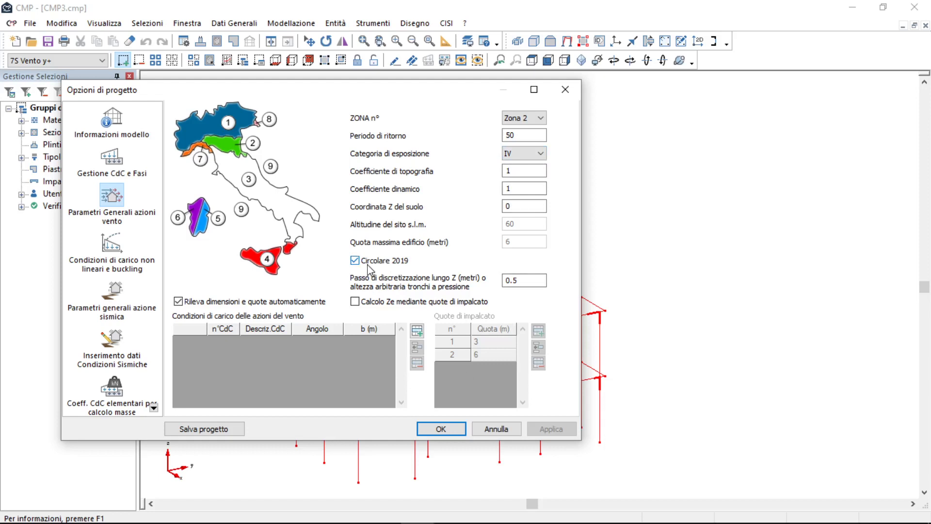
{"action": "left_click", "coordinate": [417, 333]}
{"action": "left_click", "coordinate": [416, 332]}
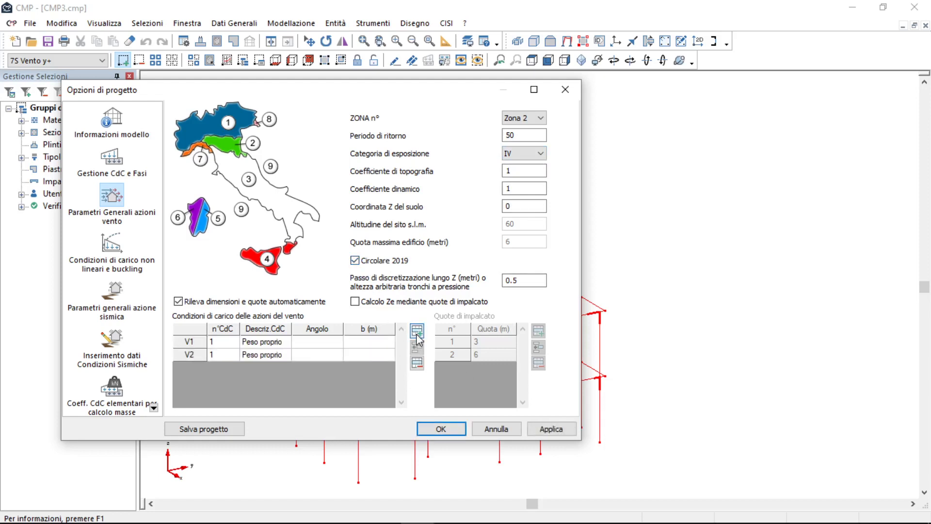
{"action": "left_click", "coordinate": [417, 332]}
{"action": "left_click", "coordinate": [417, 332]}
- Assign load case 5 (Vento x+) to wind row V1 and load case 6 (Vento x-) to row V2
{"action": "left_click", "coordinate": [237, 342]}
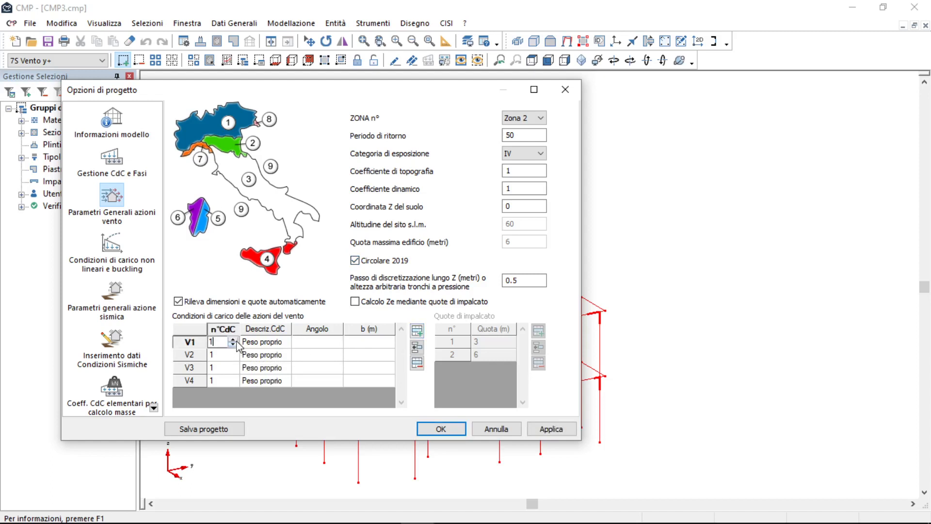
{"action": "left_click", "coordinate": [233, 340]}
{"action": "left_click", "coordinate": [233, 339]}
{"action": "left_click", "coordinate": [233, 340]}
{"action": "left_click", "coordinate": [234, 339]}
{"action": "left_click", "coordinate": [236, 355]}
{"action": "left_click", "coordinate": [233, 352]}
{"action": "left_click", "coordinate": [233, 353]}
{"action": "left_click", "coordinate": [233, 352]}
{"action": "left_click", "coordinate": [233, 352]}
- Assign load case 7 (Vento y+) to wind row V3 and load case 8 (Vento y-) to row V4
{"action": "left_click", "coordinate": [237, 368]}
{"action": "left_click", "coordinate": [233, 366]}
{"action": "left_click", "coordinate": [232, 366]}
{"action": "left_click", "coordinate": [233, 366]}
{"action": "left_click", "coordinate": [234, 365]}
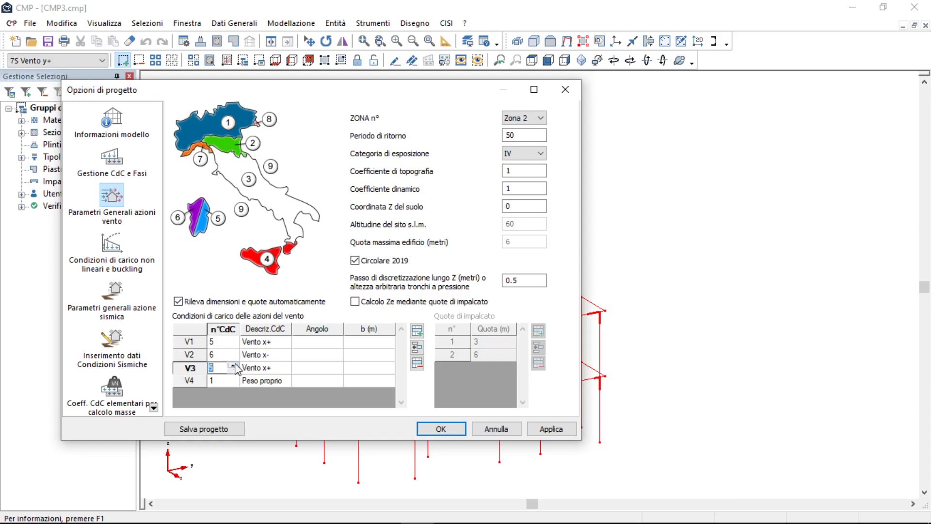
{"action": "left_click", "coordinate": [233, 366]}
{"action": "left_click", "coordinate": [234, 379]}
{"action": "left_click", "coordinate": [234, 378]}
{"action": "left_click", "coordinate": [233, 378]}
{"action": "left_click", "coordinate": [234, 378]}
{"action": "left_click", "coordinate": [234, 379]}
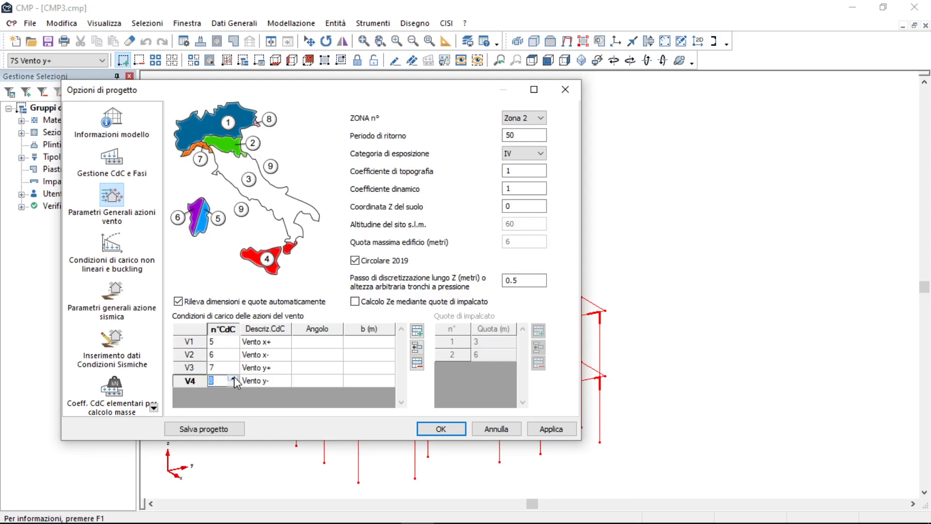
- Set the wind angle to 0 for row V1 (Vento x+) and 180 for row V2 (Vento x-)
{"action": "left_click", "coordinate": [320, 342]}
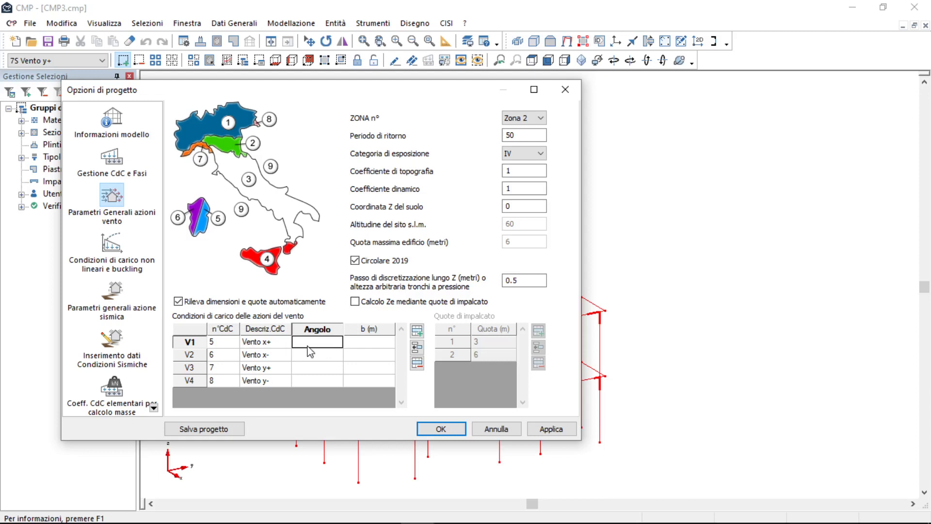
{"action": "left_click", "coordinate": [308, 345]}
{"action": "type", "text": "0"}
{"action": "left_click", "coordinate": [318, 358]}
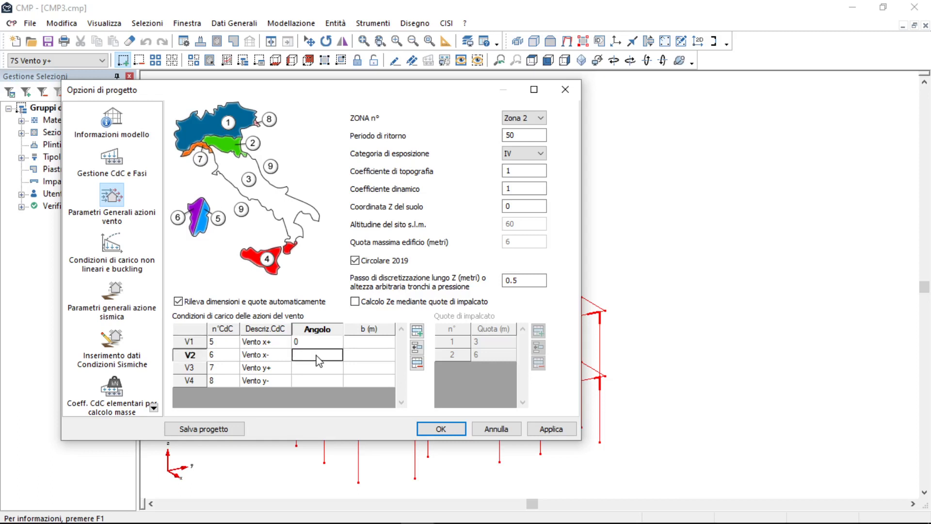
{"action": "type", "text": "9"}
- Set the wind angle to 90 for row V3 (Vento y+) and -90 for row V4 (Vento y-)
{"action": "left_click", "coordinate": [305, 372]}
{"action": "type", "text": "9"}
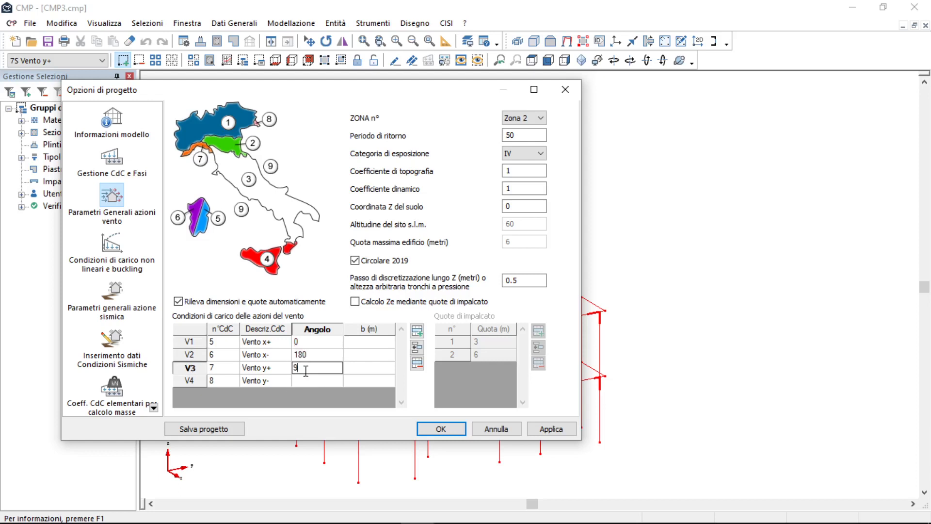
{"action": "type", "text": "0"}
{"action": "left_click", "coordinate": [311, 382]}
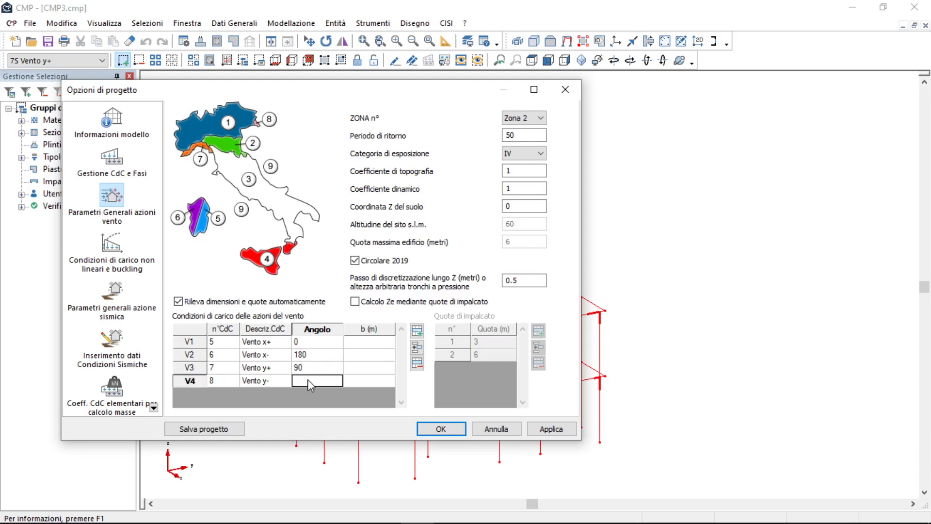
{"action": "type", "text": "-90"}
- Enable the calculation of Ze from the floor levels (Calcolo Ze mediante quote di impalcato), then apply and confirm the project options
{"action": "left_click", "coordinate": [362, 304]}
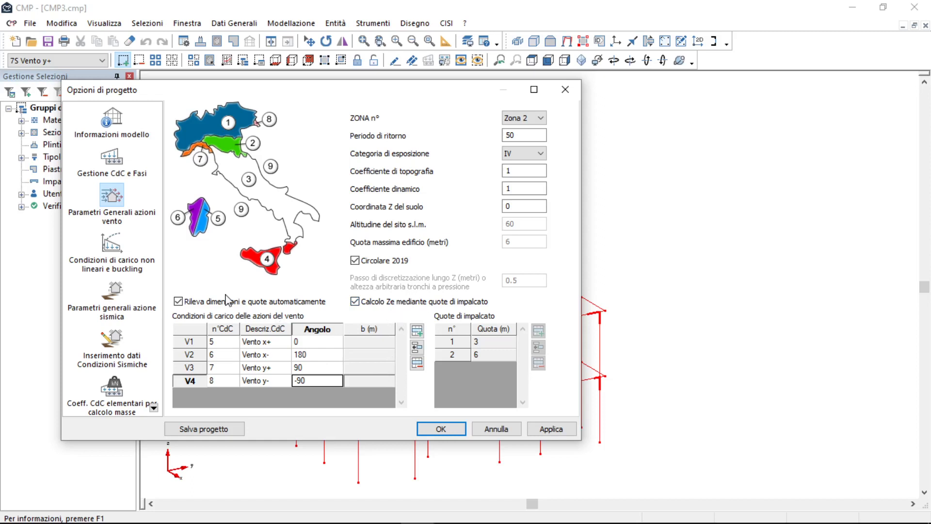
{"action": "left_click", "coordinate": [553, 430]}
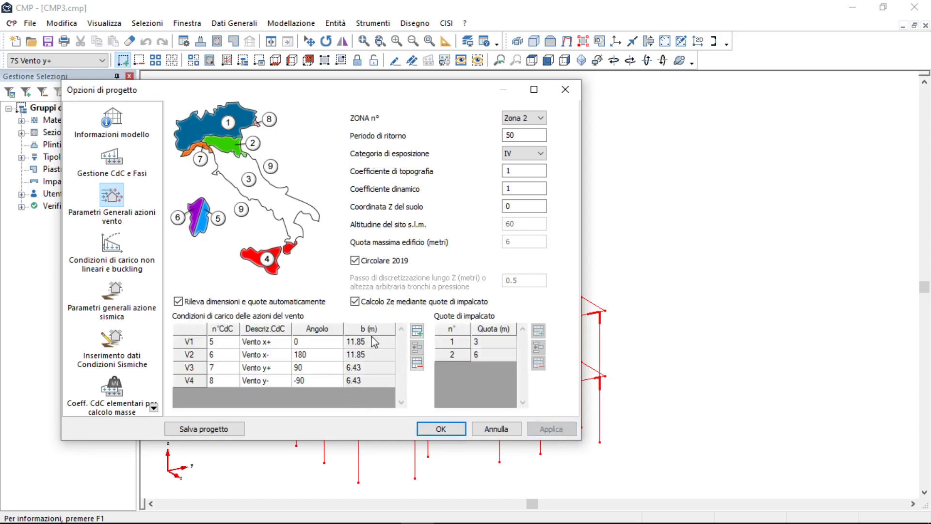
{"action": "left_click_drag", "start_coordinate": [383, 94], "coordinate": [549, 107]}
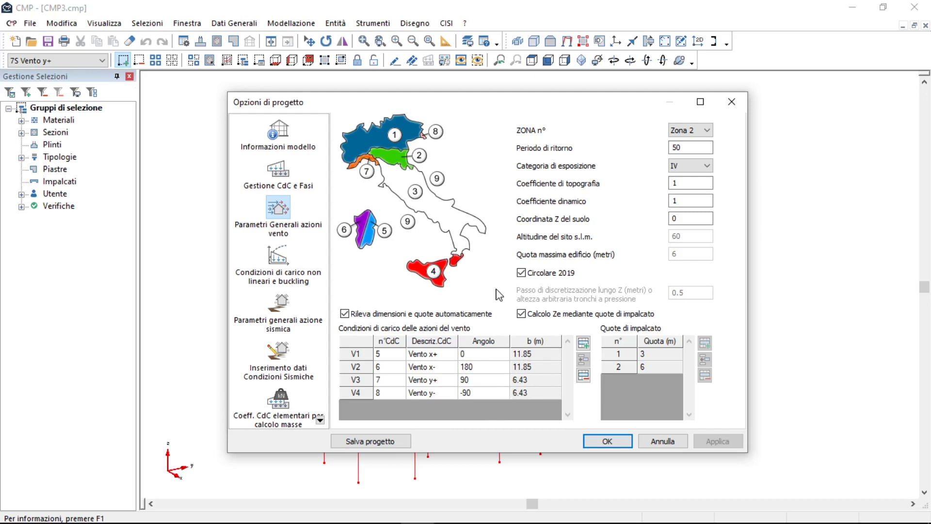
{"action": "left_click", "coordinate": [608, 441]}
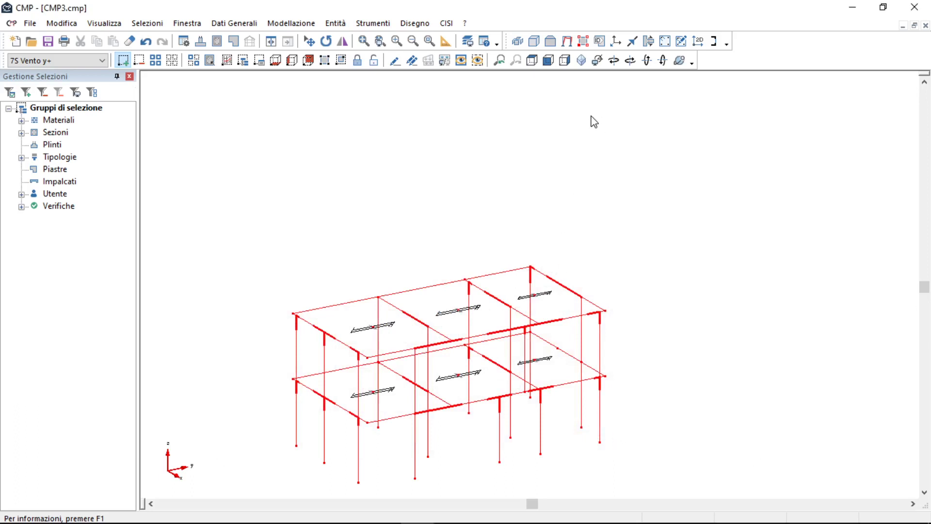
- Clear the current selection and select the upper and lower segments of the middle column on the front short side
{"action": "left_click", "coordinate": [342, 27]}
{"action": "left_click", "coordinate": [172, 61]}
{"action": "left_click", "coordinate": [324, 350]}
{"action": "left_click", "coordinate": [324, 411]}
- Open the wind parameters for beam elements (Parametri vento aste) and display the local reference axes of the selected columns
{"action": "left_click", "coordinate": [334, 24]}
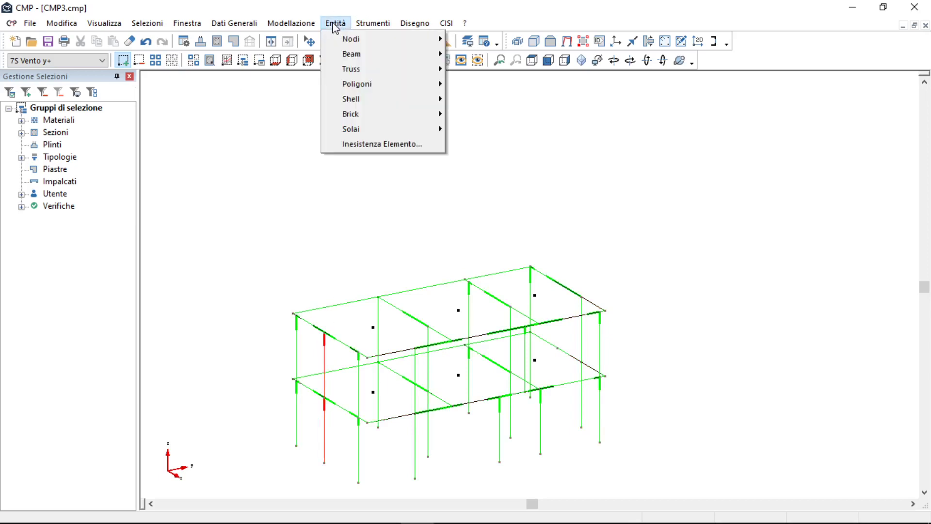
{"action": "mouse_move", "coordinate": [345, 53]}
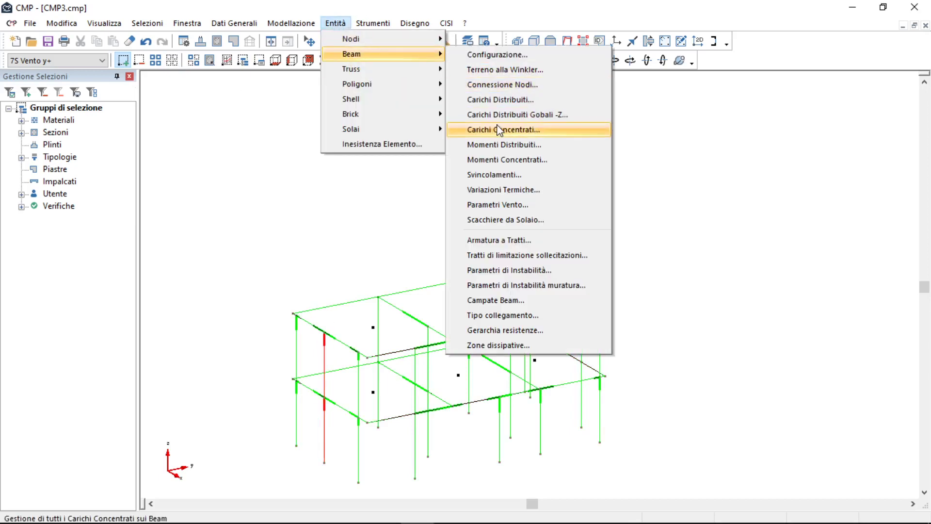
{"action": "left_click", "coordinate": [504, 204]}
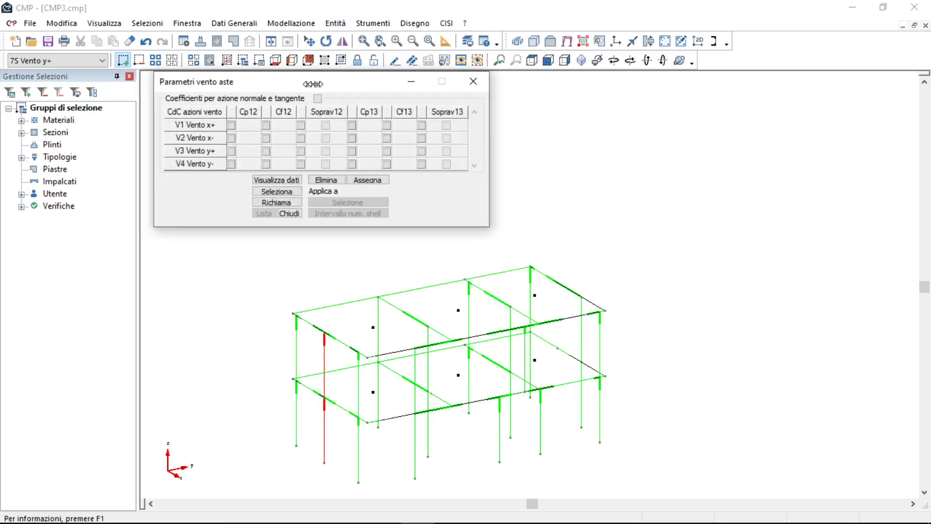
{"action": "middle_click_drag", "start_coordinate": [383, 253], "coordinate": [383, 232]}
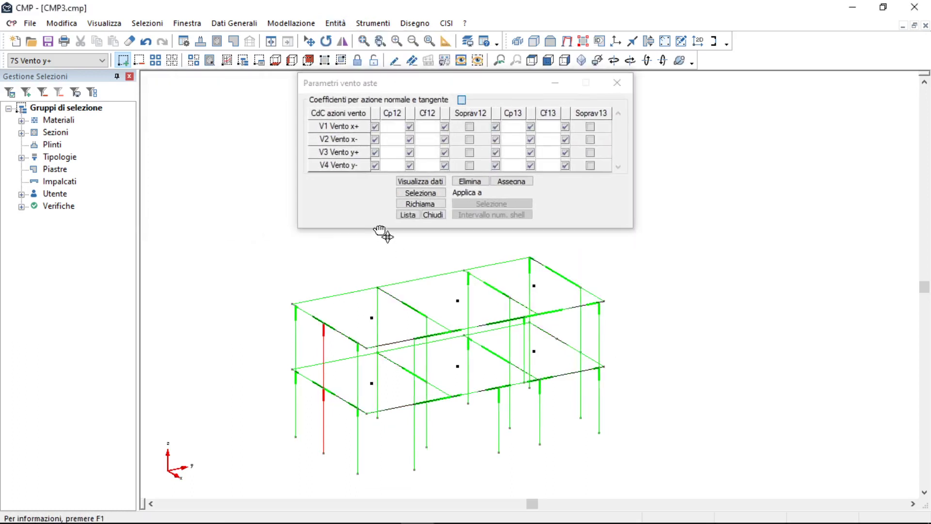
{"action": "scroll", "coordinate": [381, 241], "scroll_direction": "up", "scroll_amount": 1}
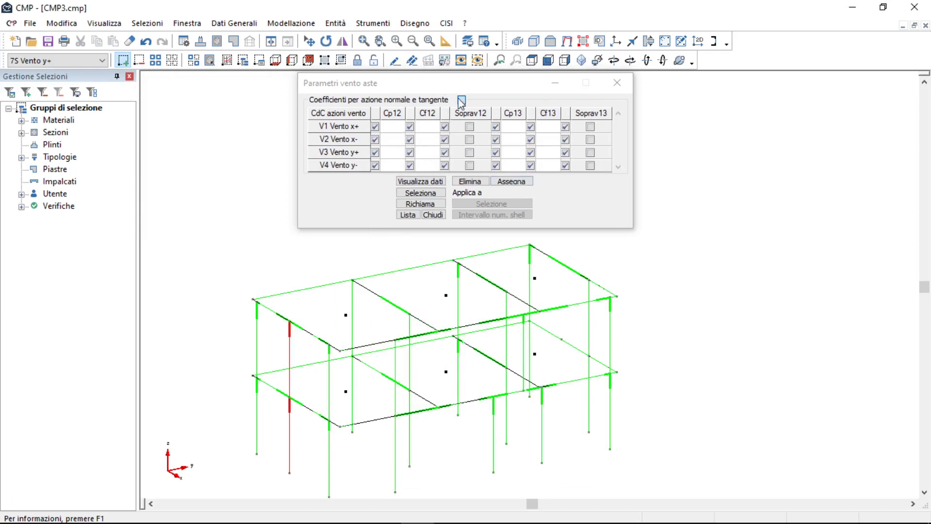
{"action": "left_click", "coordinate": [616, 41]}
{"action": "middle_click_drag", "start_coordinate": [344, 374], "coordinate": [344, 346]}
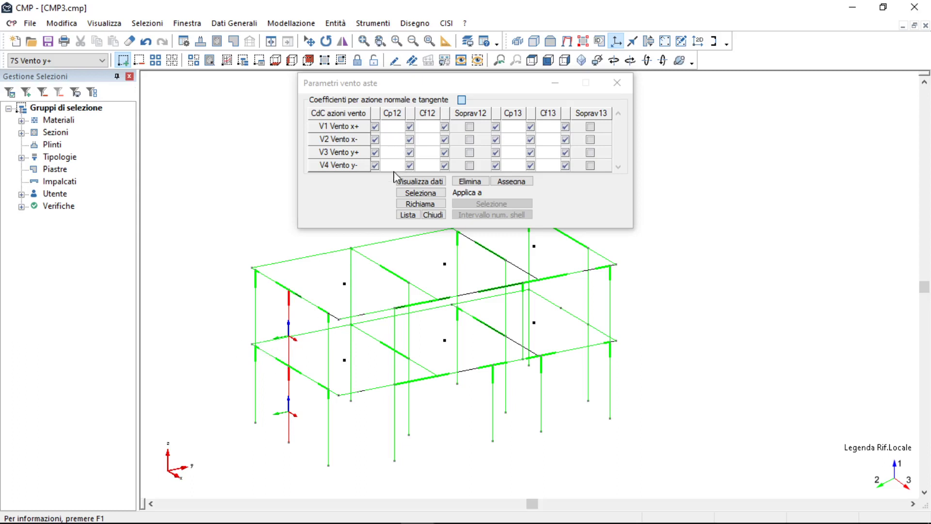
- Set the Cp12 coefficient to .4 for V1 Vento x+ and V2 Vento x-
{"action": "left_click", "coordinate": [390, 129]}
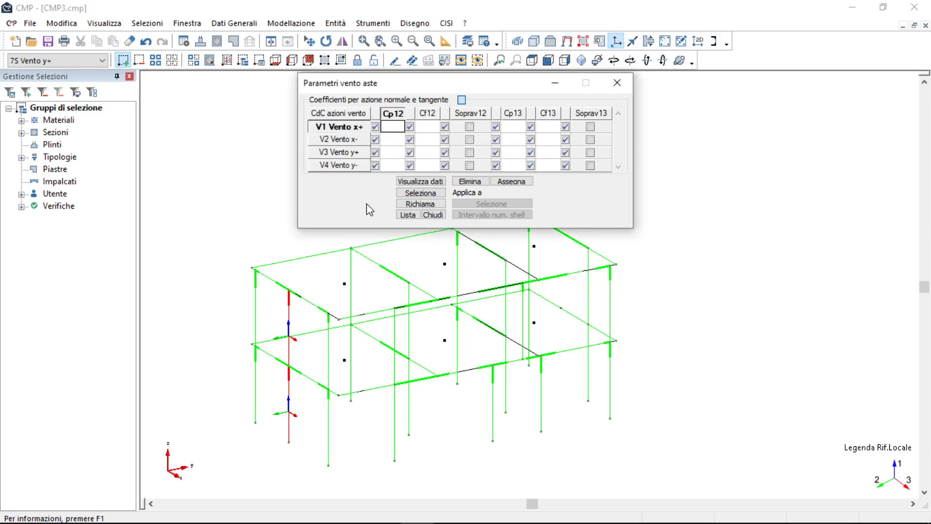
{"action": "left_click", "coordinate": [396, 127]}
{"action": "type", "text": ".4"}
{"action": "left_click", "coordinate": [393, 142]}
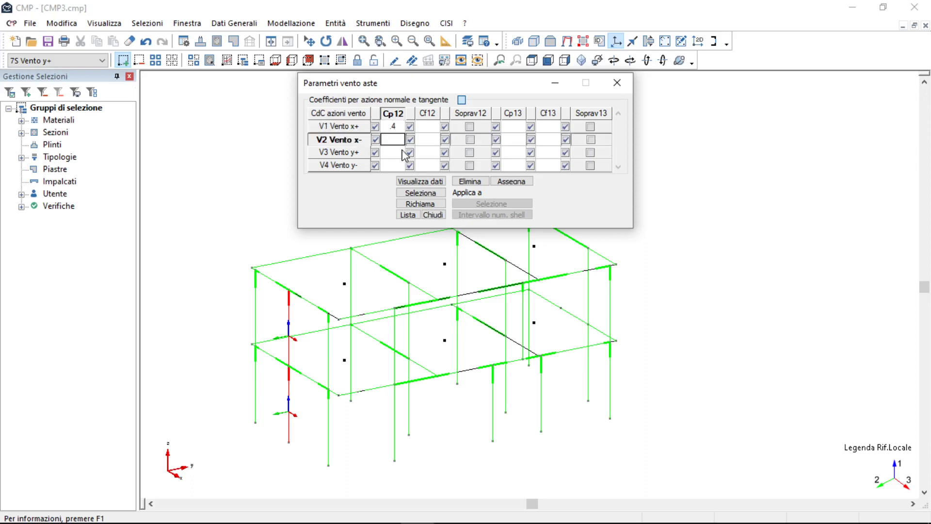
{"action": "type", "text": ".4"}
- Set Cp12 to -.8 with Soprav12 enabled for V3 Vento y+, and Cp12 to .4 for V4 Vento y-
{"action": "left_click", "coordinate": [392, 153]}
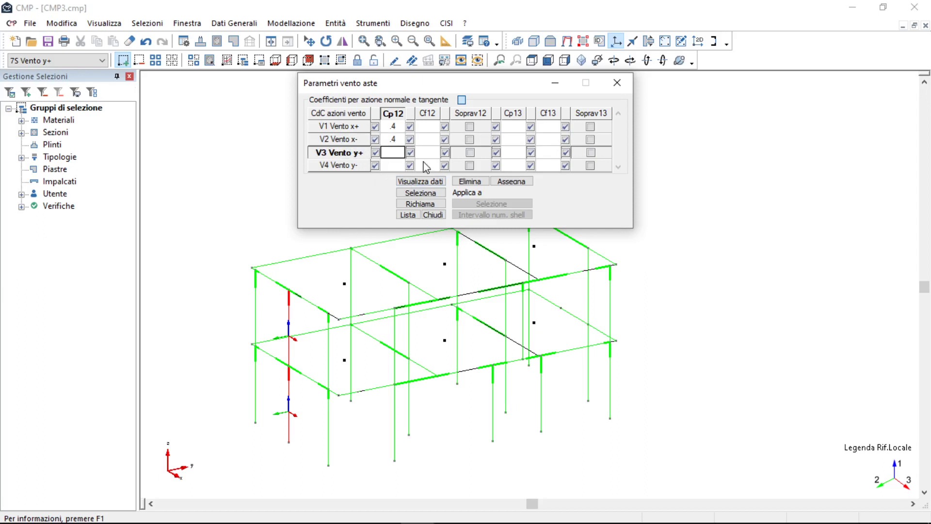
{"action": "type", "text": "-.8"}
{"action": "left_click", "coordinate": [469, 152]}
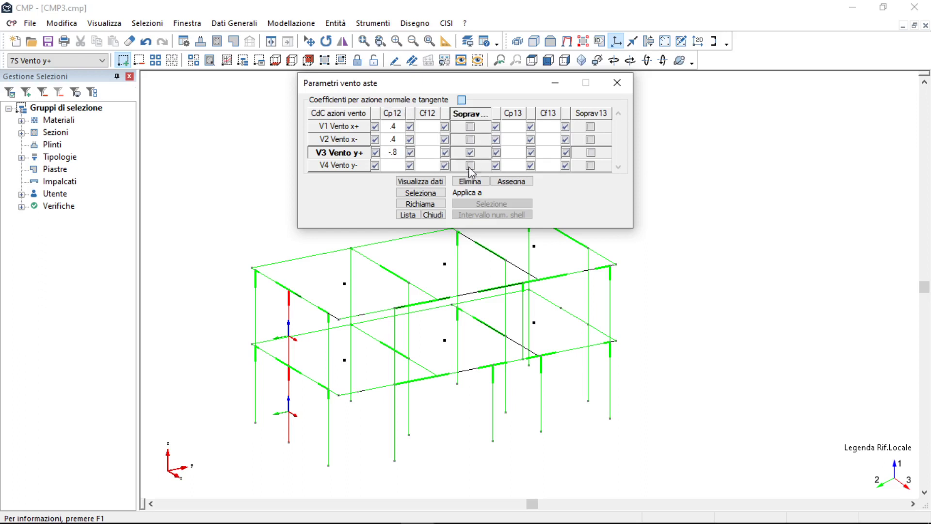
{"action": "left_click", "coordinate": [393, 165]}
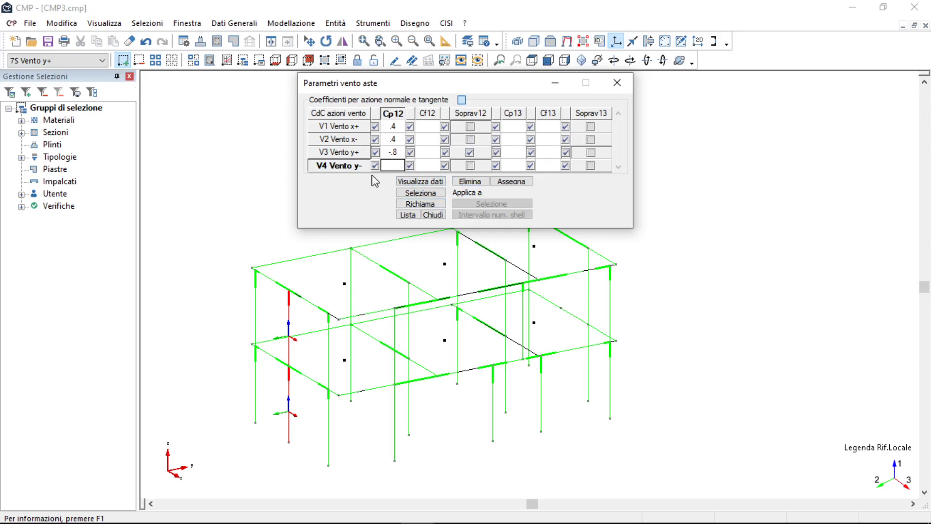
{"action": "type", "text": "."}
- Assign the wind coefficients to the selected column segments and close the beam wind parameters
{"action": "left_click", "coordinate": [513, 182]}
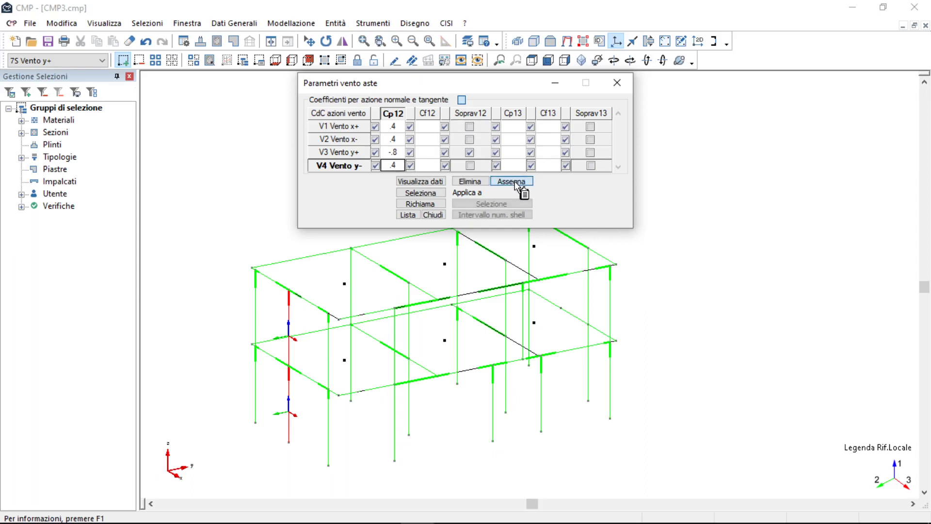
{"action": "left_click", "coordinate": [290, 310]}
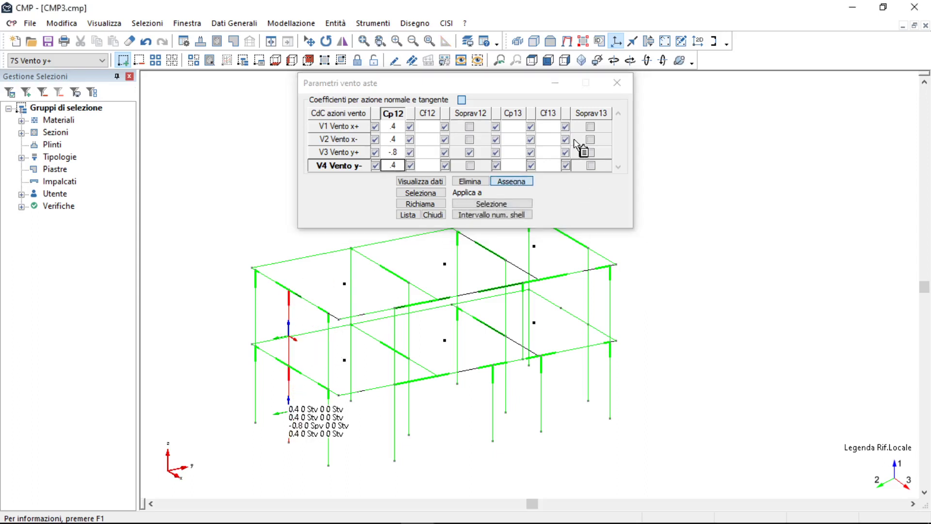
{"action": "left_click", "coordinate": [624, 86]}
{"action": "left_click", "coordinate": [433, 62]}
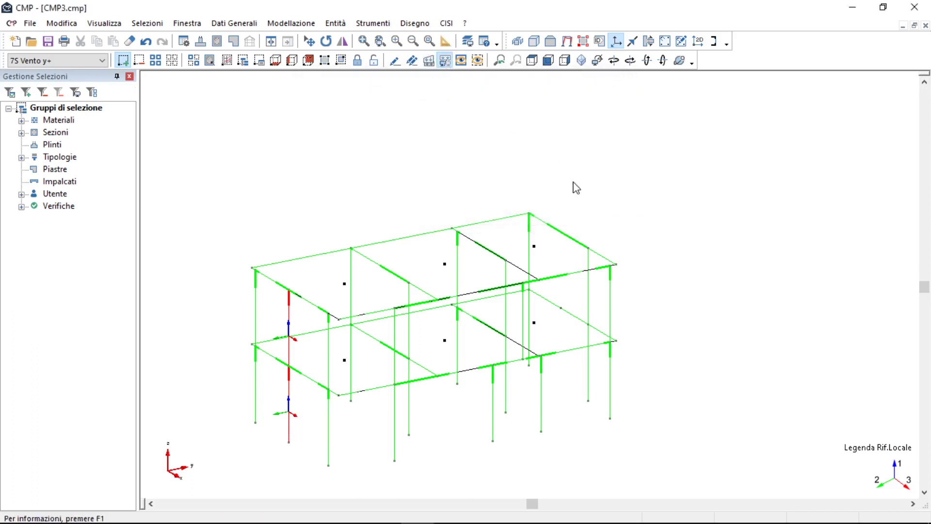
{"action": "left_click", "coordinate": [441, 181]}
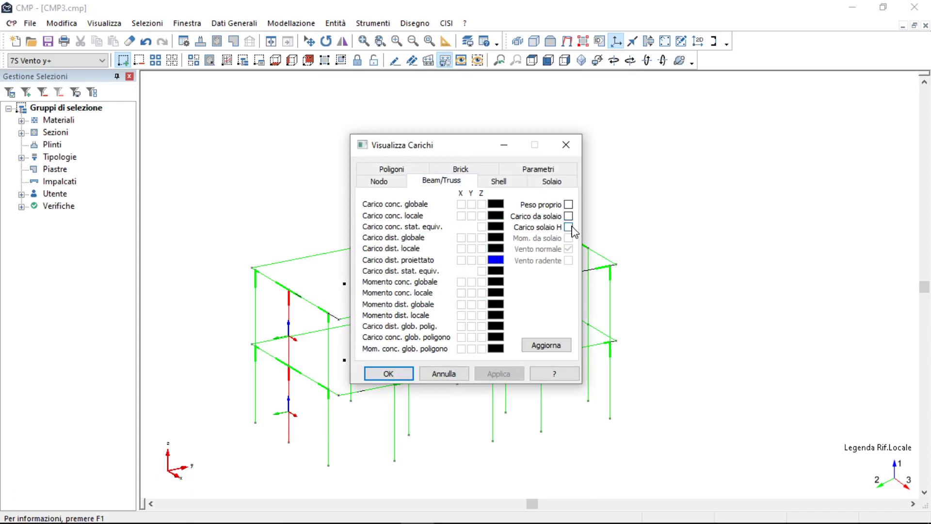
{"action": "left_click", "coordinate": [567, 144]}
- Update the floor, wind and mass loads, and display the normal wind load (Vento normale) on the Beam/Truss elements
{"action": "left_click", "coordinate": [372, 23]}
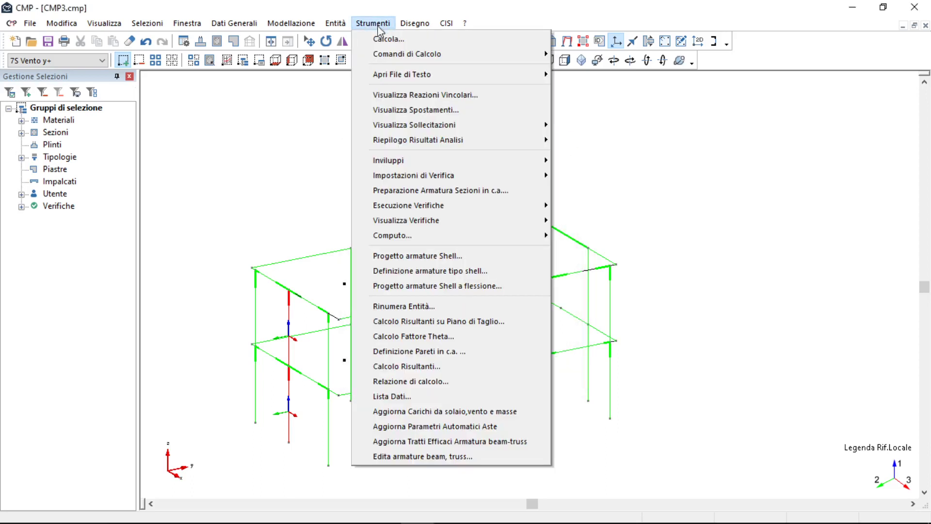
{"action": "left_click", "coordinate": [478, 416]}
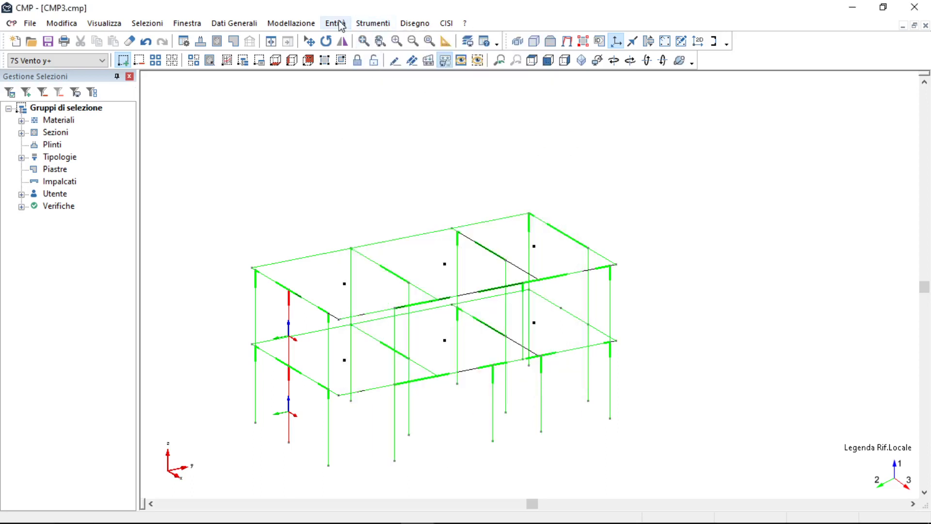
{"action": "left_click", "coordinate": [428, 60]}
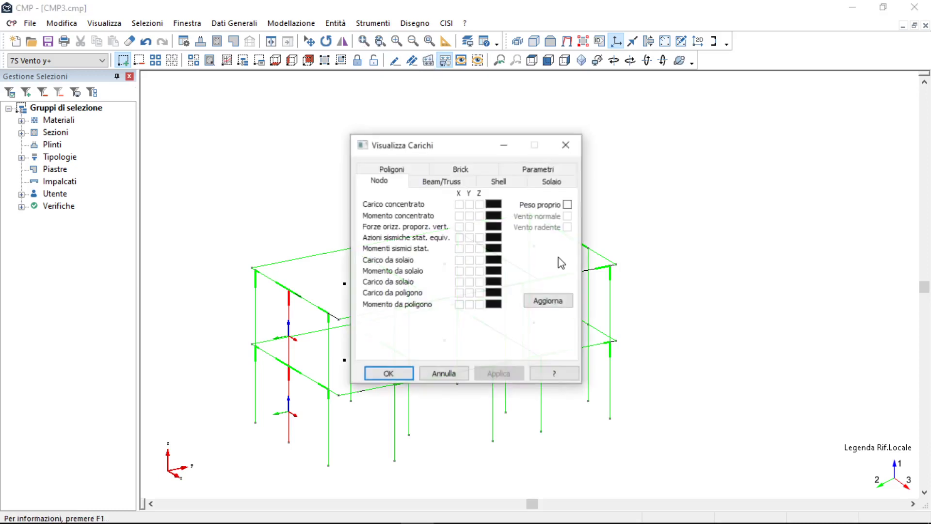
{"action": "left_click", "coordinate": [447, 184]}
{"action": "left_click", "coordinate": [564, 248]}
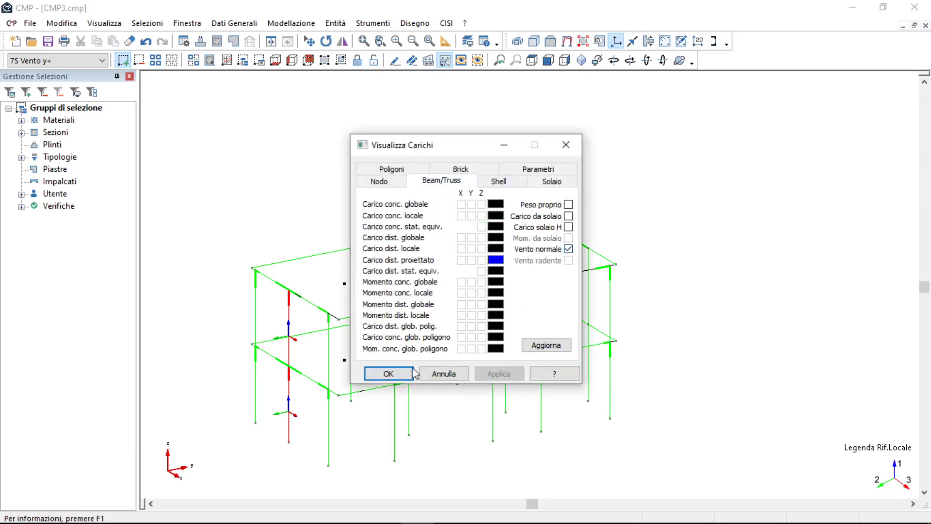
{"action": "left_click", "coordinate": [394, 377]}
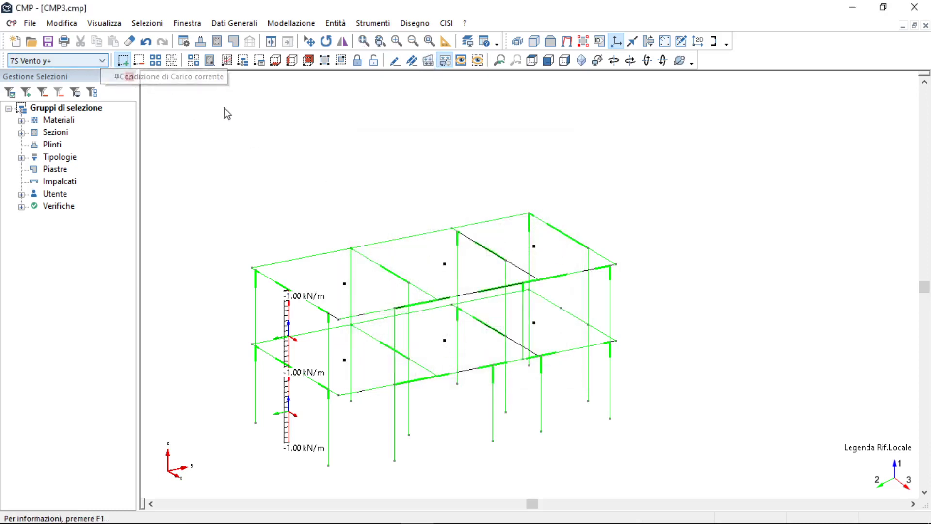
- Inspect the column's wind load up close through load cases 5S Vento x+ to 8S Vento y-, then hide the local axes
{"action": "left_click", "coordinate": [429, 40]}
{"action": "left_click_drag", "start_coordinate": [254, 278], "coordinate": [339, 339]}
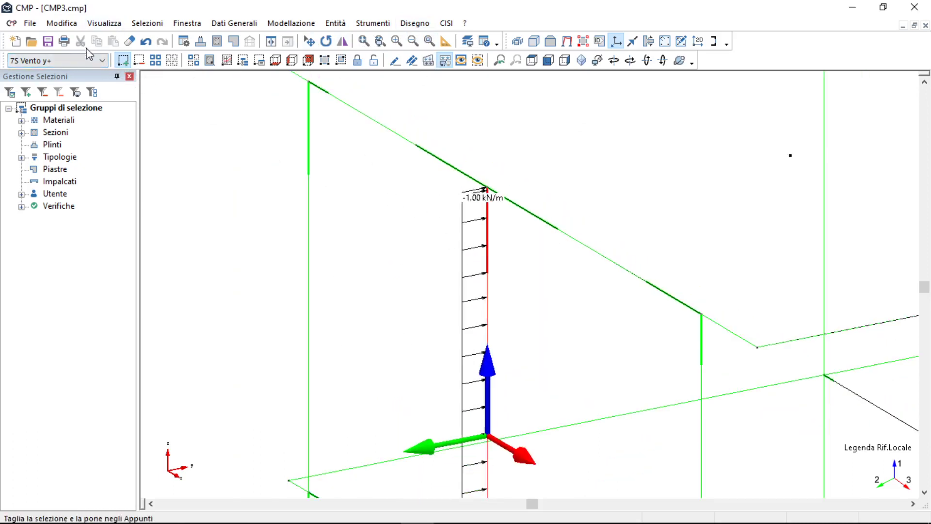
{"action": "left_click", "coordinate": [103, 63]}
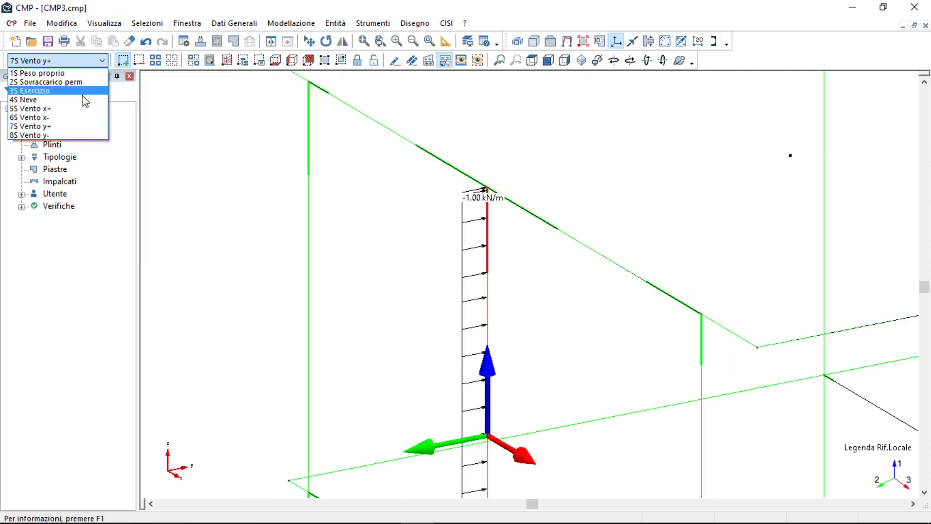
{"action": "left_click", "coordinate": [80, 114]}
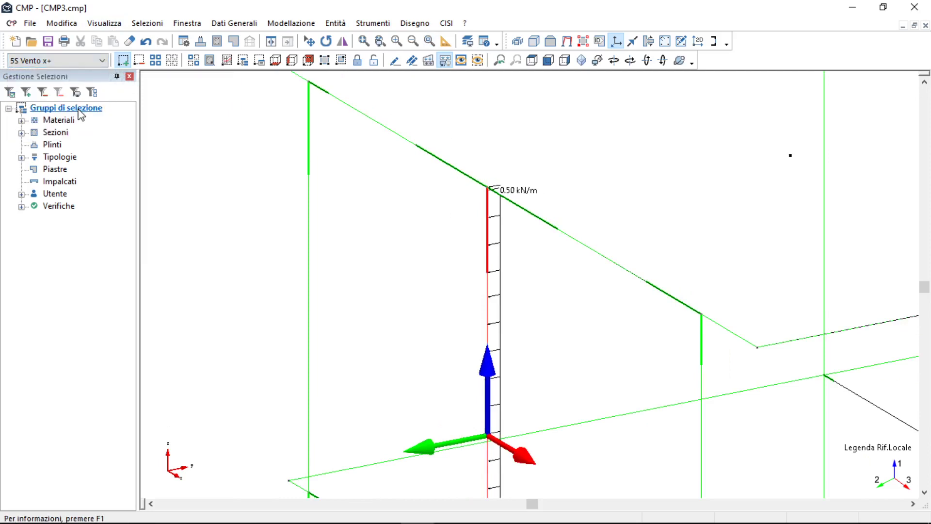
{"action": "key", "text": "Down"}
{"action": "key", "text": "Down"}
{"action": "left_click", "coordinate": [364, 41]}
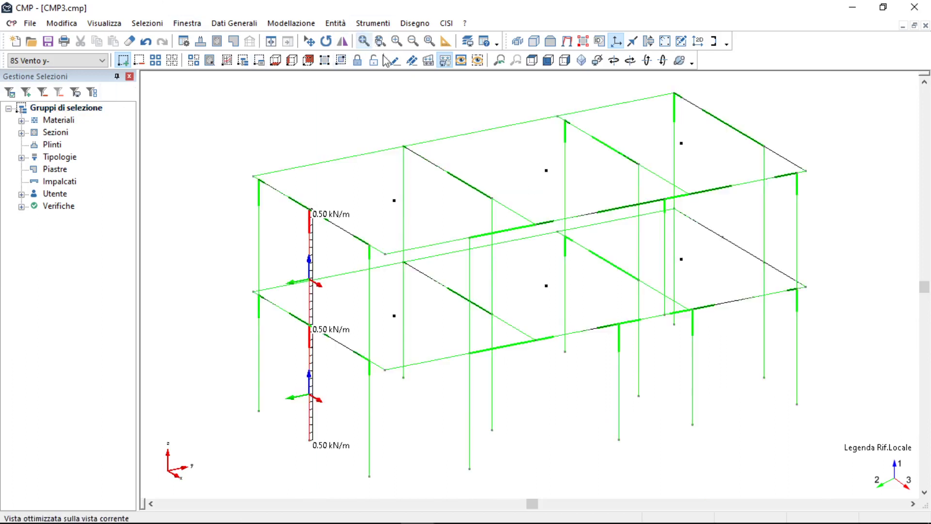
{"action": "left_click", "coordinate": [615, 41]}
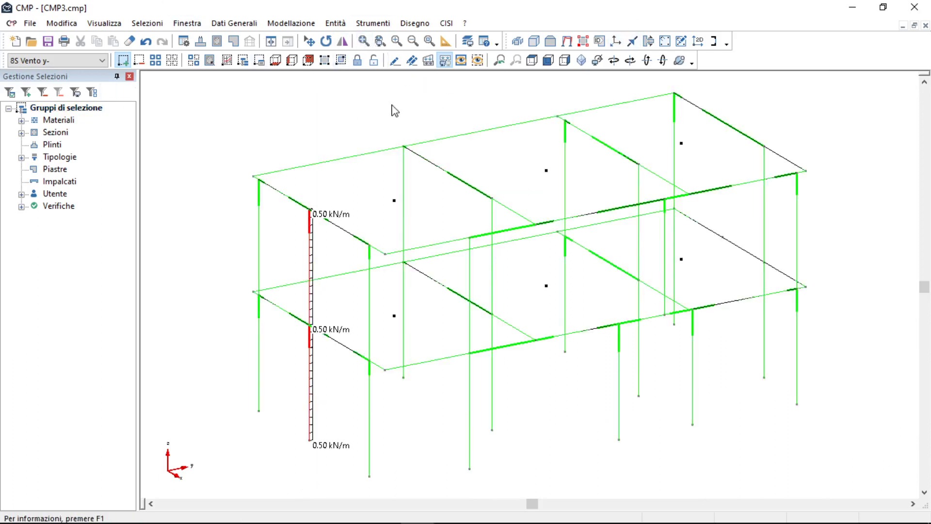
- In the project options' general seismic parameters, set the foundation soil category to C
{"action": "left_click", "coordinate": [184, 41]}
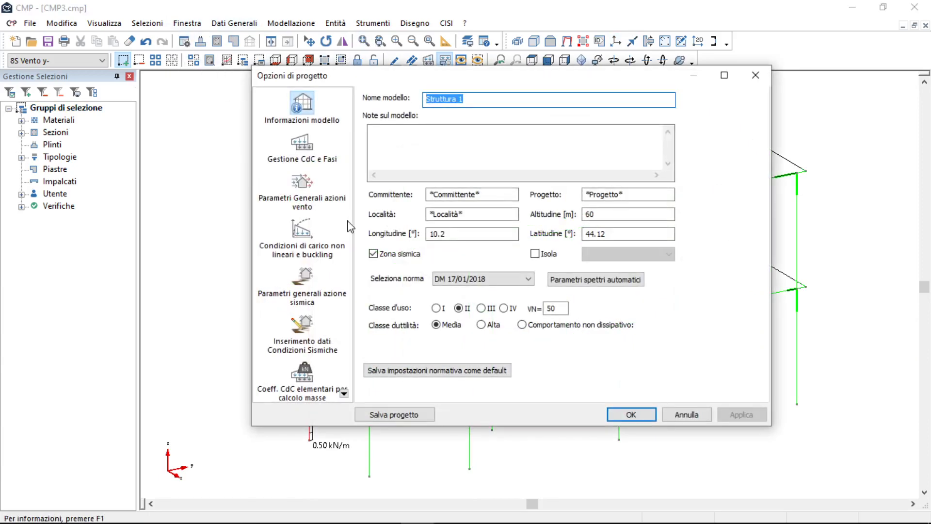
{"action": "left_click", "coordinate": [302, 228]}
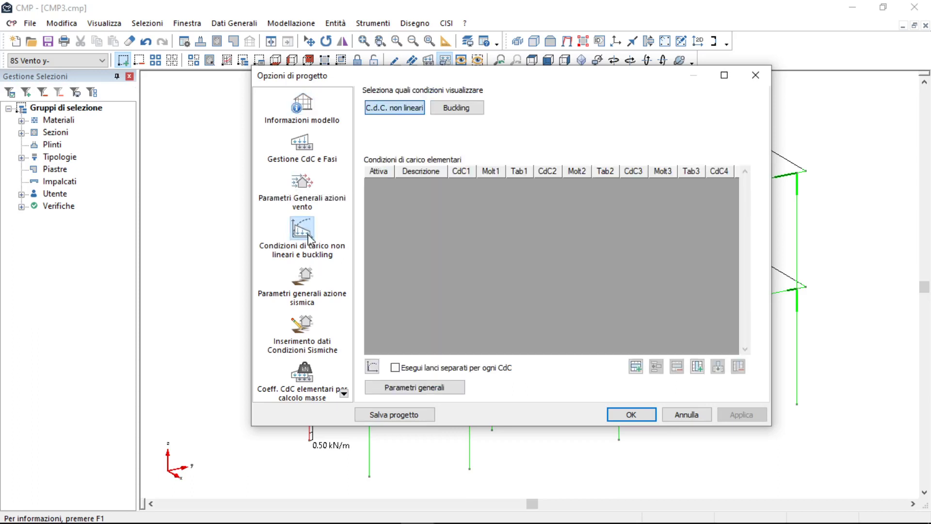
{"action": "left_click_drag", "start_coordinate": [481, 80], "coordinate": [407, 100]}
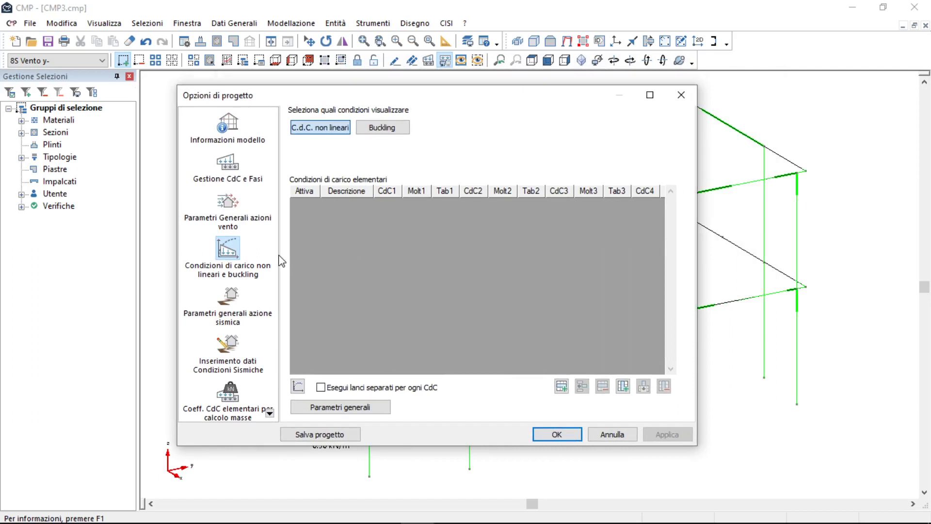
{"action": "left_click", "coordinate": [228, 295]}
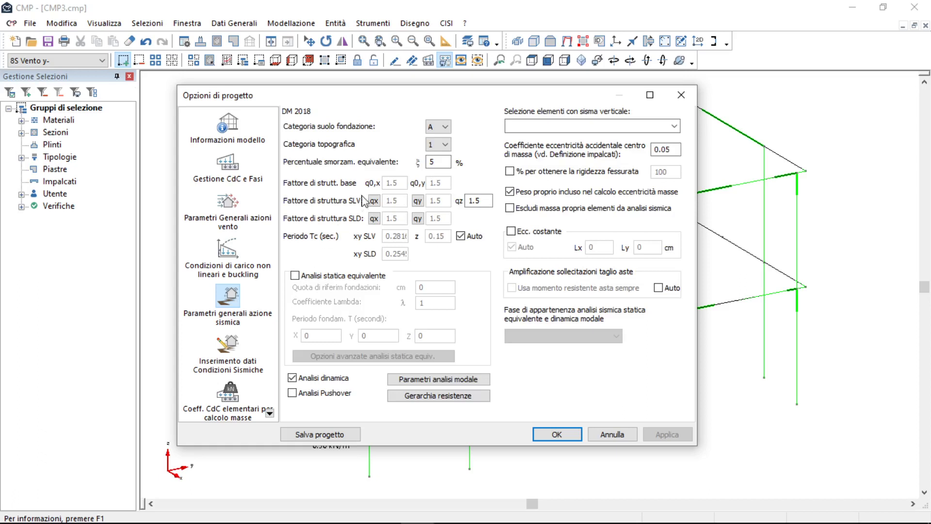
{"action": "left_click", "coordinate": [446, 127]}
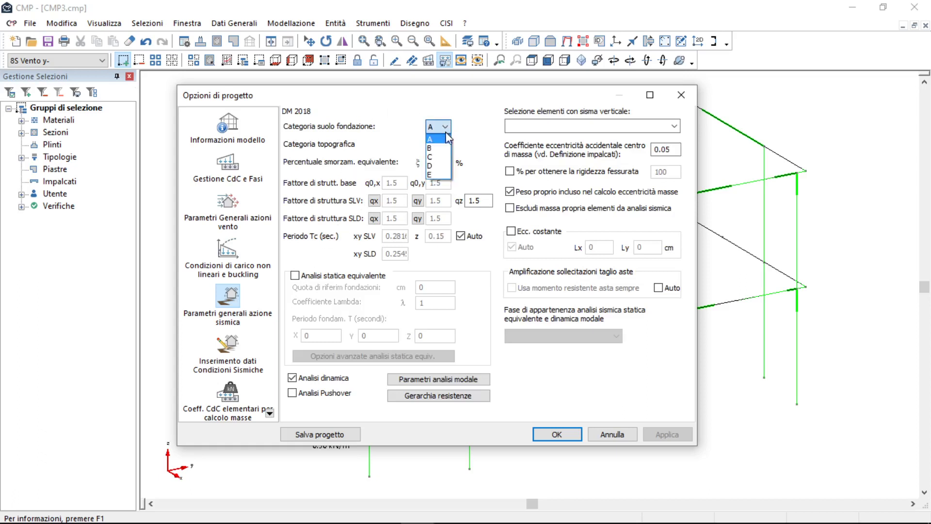
{"action": "left_click", "coordinate": [440, 157]}
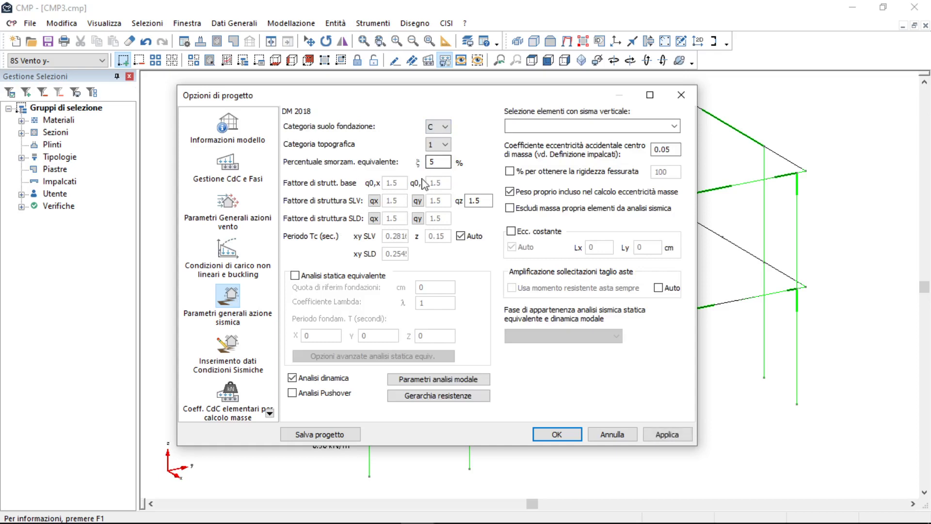
- For structure factor qx, keep Costruzioni in Muratura and disable Imposto so the factor is computed from the building typology
{"action": "left_click", "coordinate": [374, 200]}
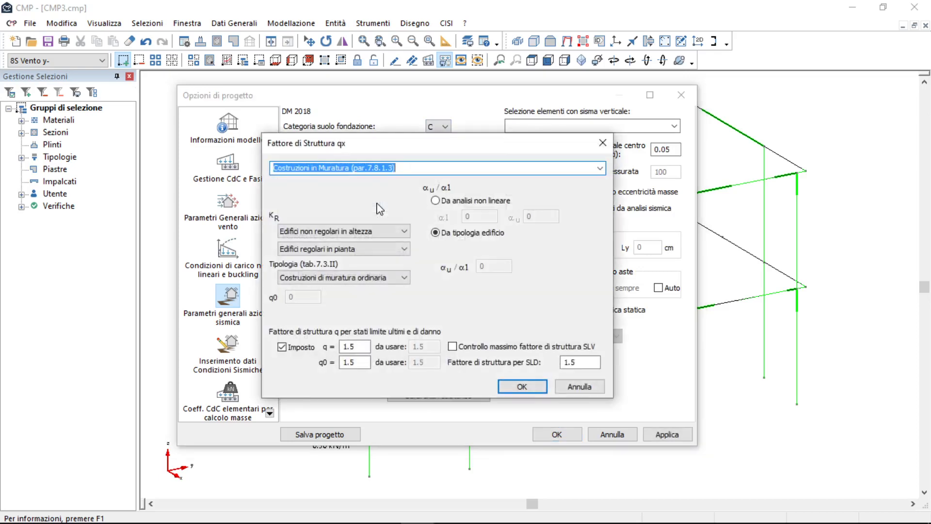
{"action": "left_click", "coordinate": [599, 168]}
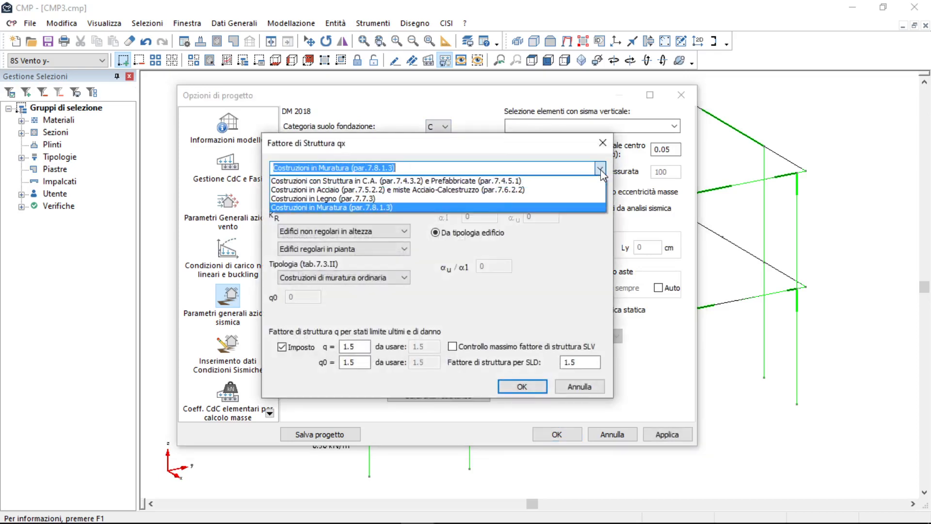
{"action": "left_click", "coordinate": [486, 208]}
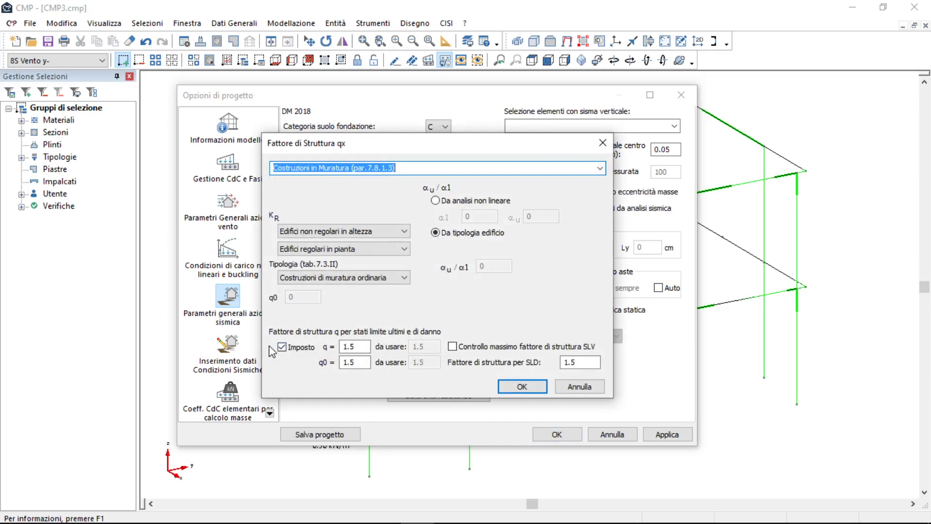
{"action": "left_click", "coordinate": [296, 349]}
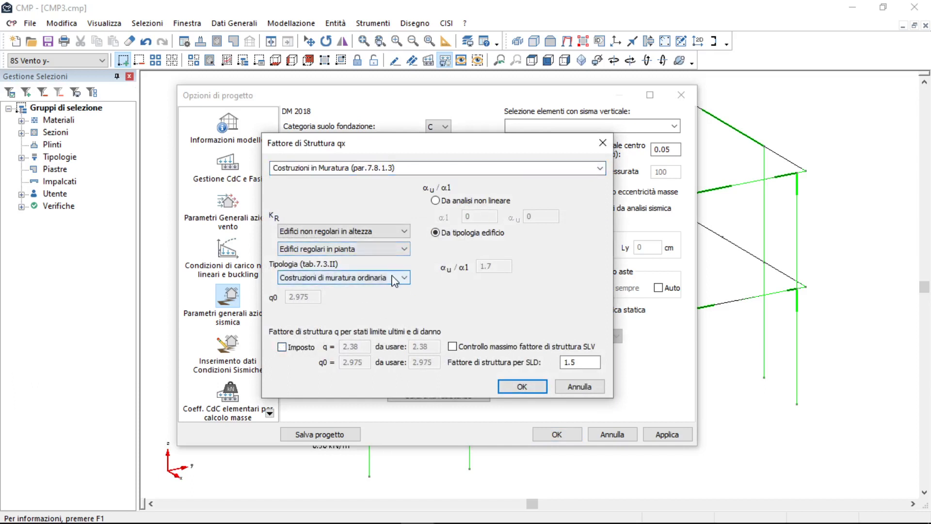
{"action": "left_click", "coordinate": [342, 231]}
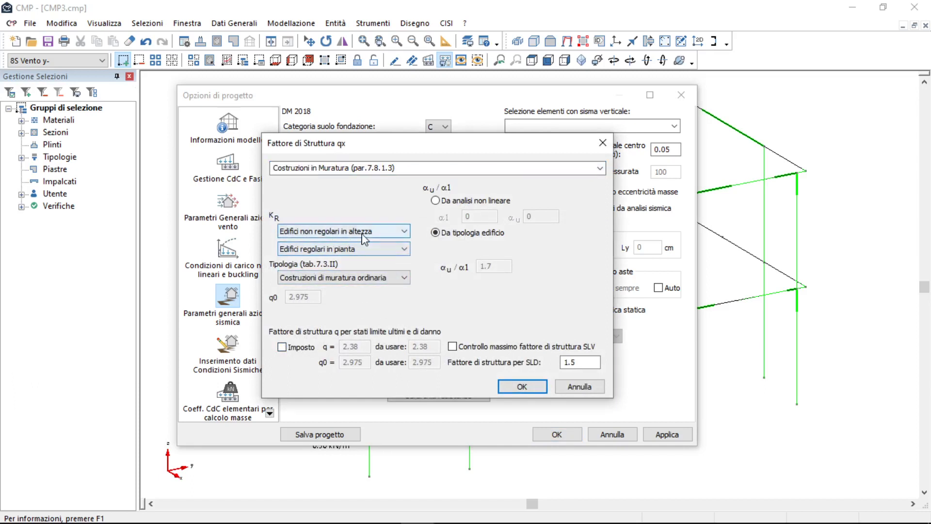
{"action": "left_click", "coordinate": [522, 386]}
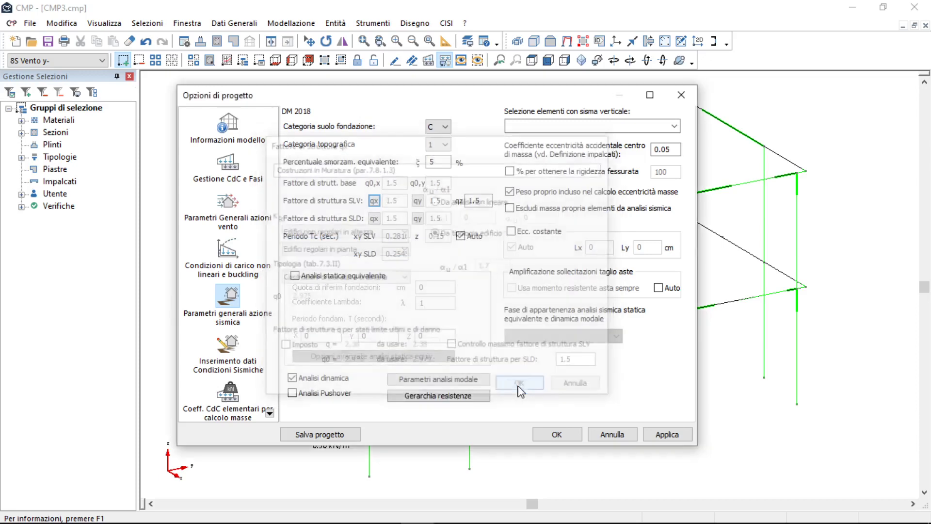
- Disable Imposto for structure factor qy, keeping the ordinary masonry typology
{"action": "left_click", "coordinate": [418, 202]}
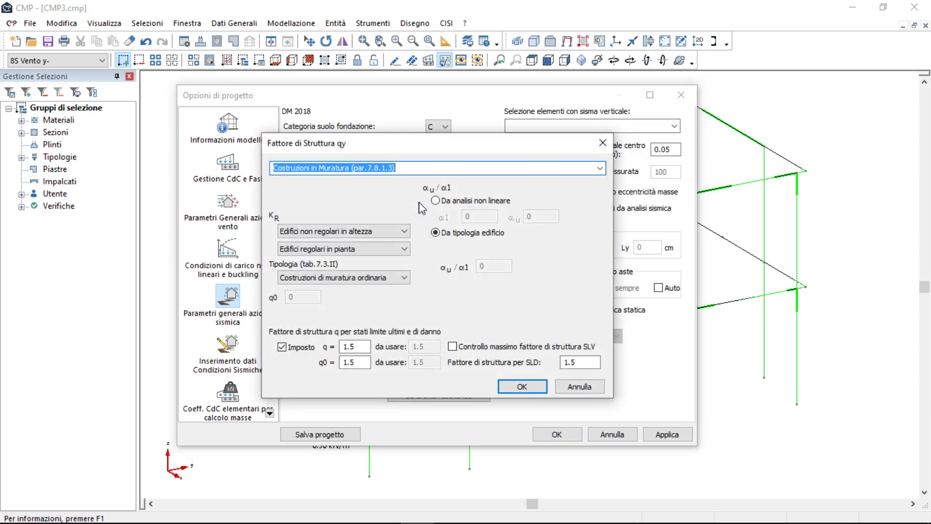
{"action": "left_click", "coordinate": [292, 347]}
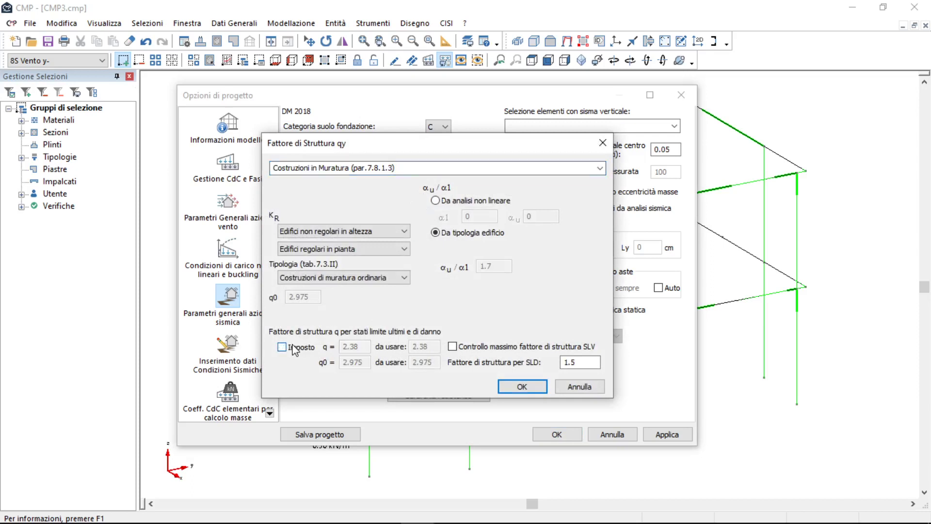
{"action": "left_click", "coordinate": [518, 387]}
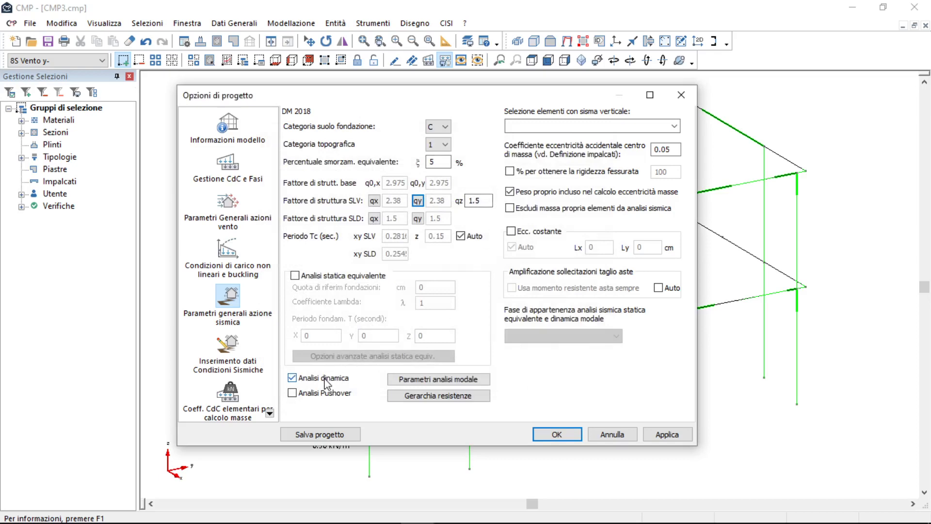
- Accept the modal analysis parameters and apply the general seismic parameters
{"action": "left_click", "coordinate": [421, 380]}
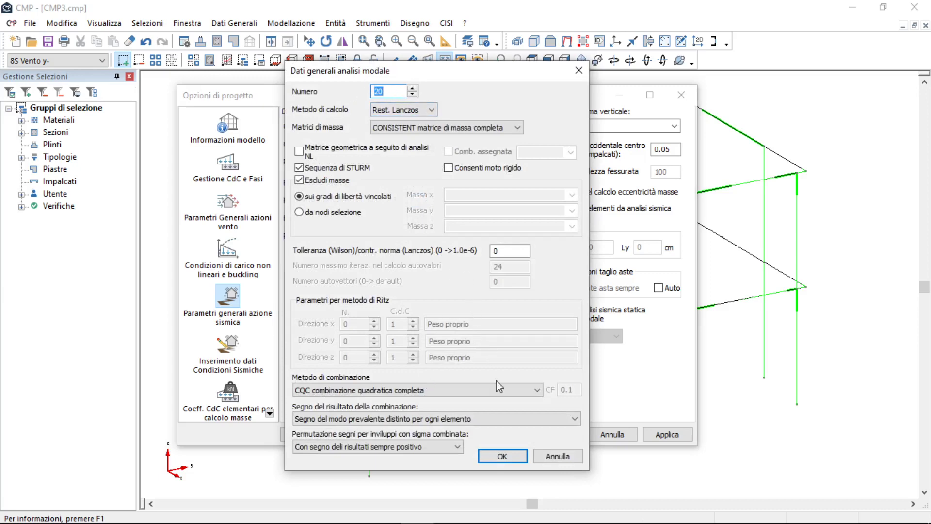
{"action": "left_click", "coordinate": [516, 463]}
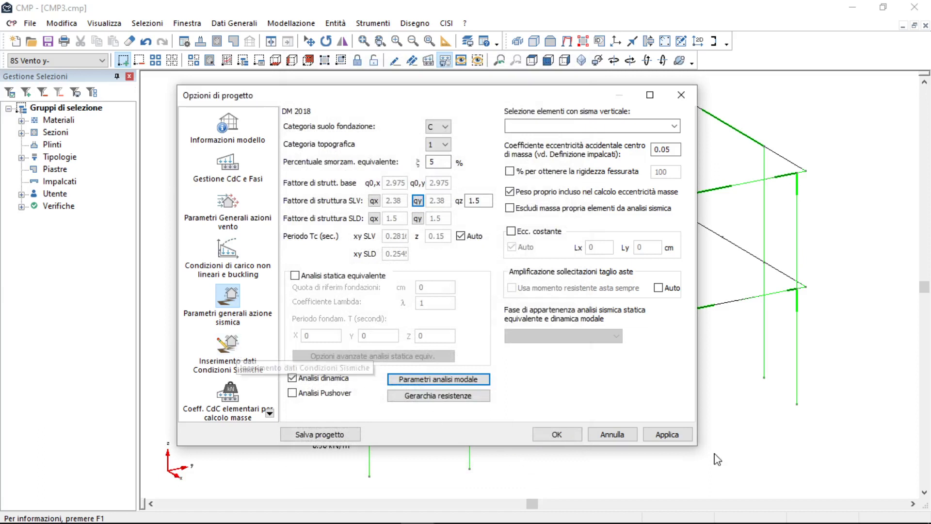
{"action": "left_click", "coordinate": [668, 435]}
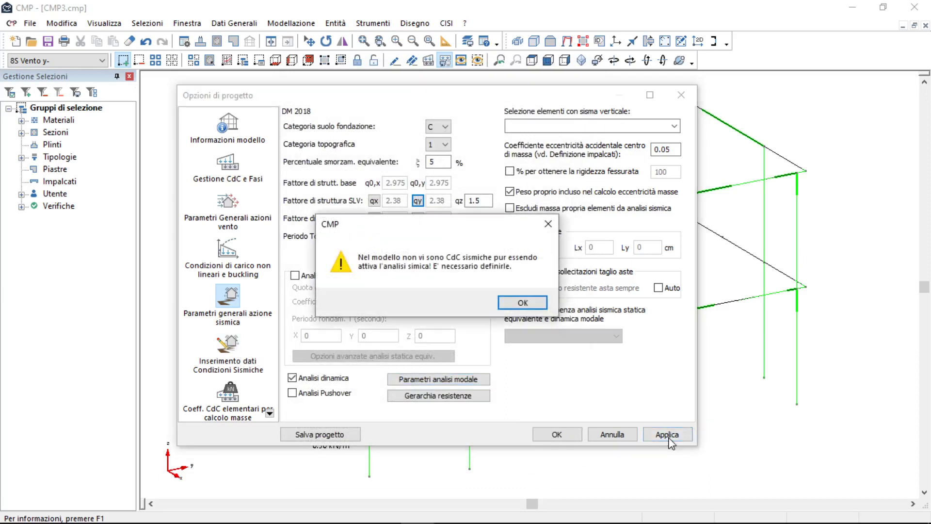
{"action": "left_click", "coordinate": [523, 302]}
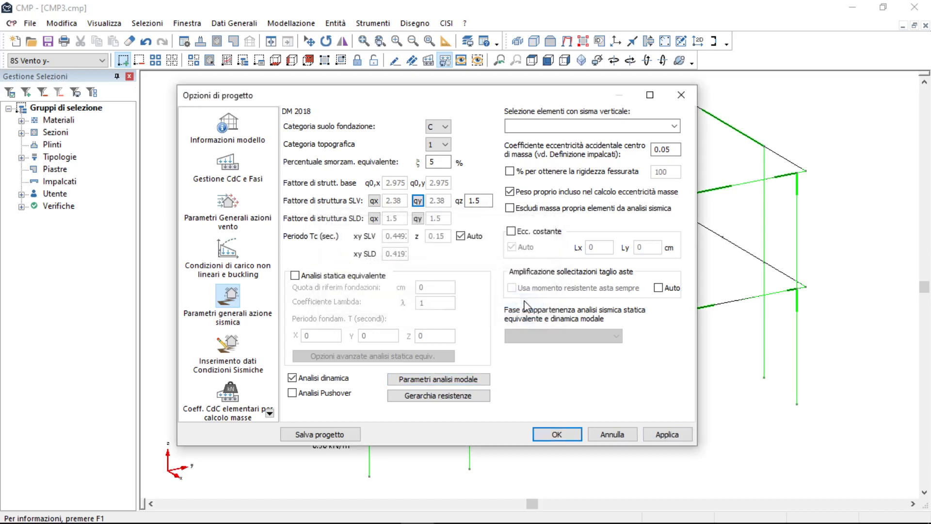
- Save the seismic parameter changes and generate the default seismic conditions
{"action": "left_click", "coordinate": [238, 359]}
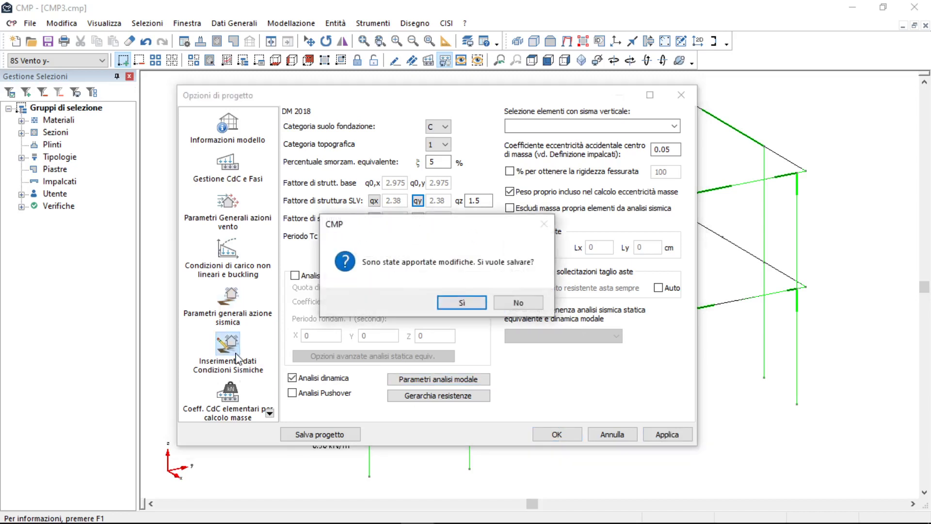
{"action": "left_click", "coordinate": [454, 304]}
{"action": "left_click", "coordinate": [538, 305]}
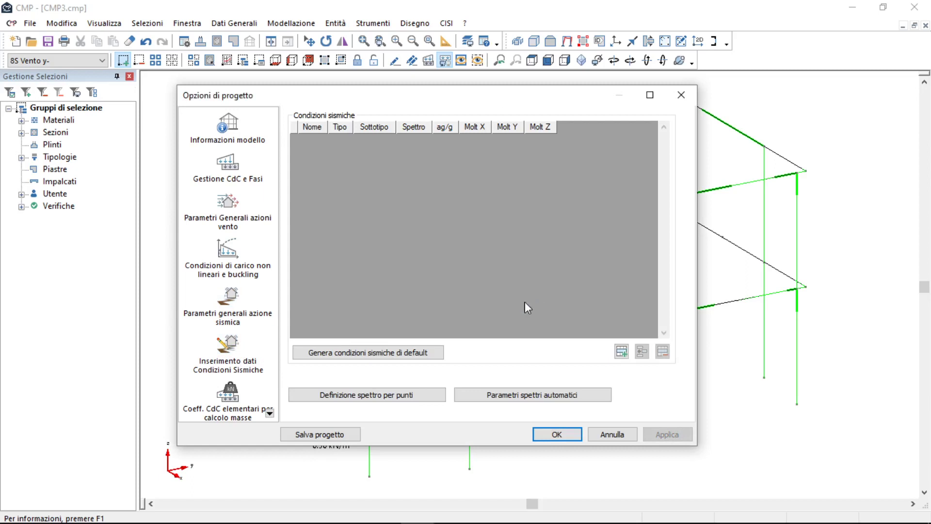
{"action": "left_click", "coordinate": [357, 357]}
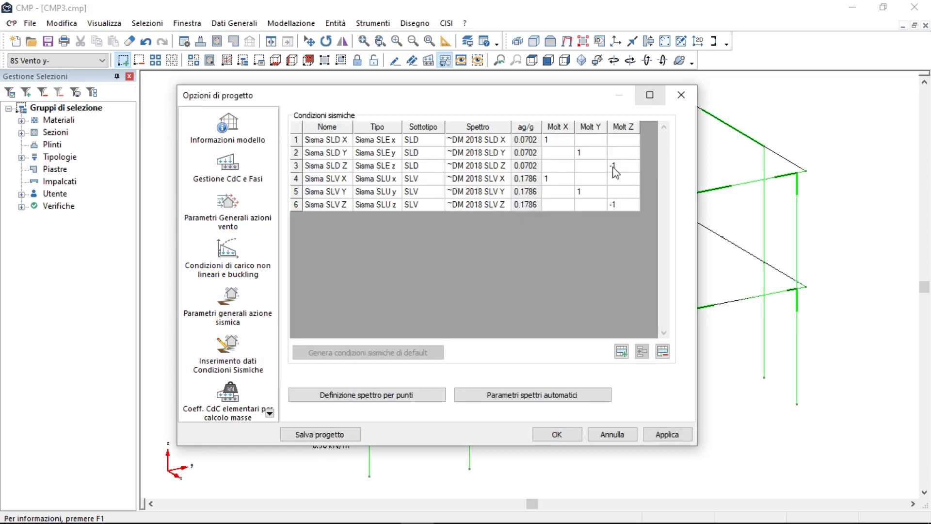
- Delete the vertical seismic conditions Sisma SLD Z and Sisma SLV Z, and apply the change
{"action": "left_click", "coordinate": [314, 166]}
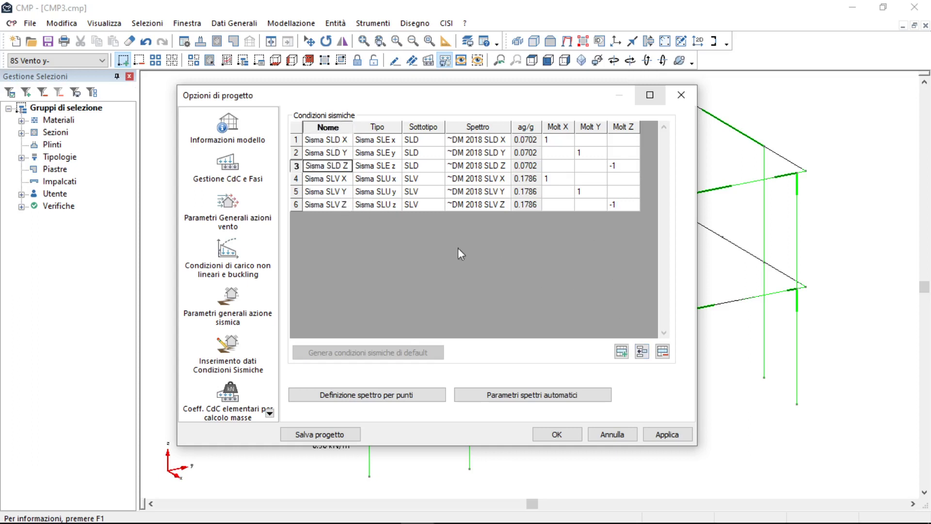
{"action": "left_click", "coordinate": [662, 351]}
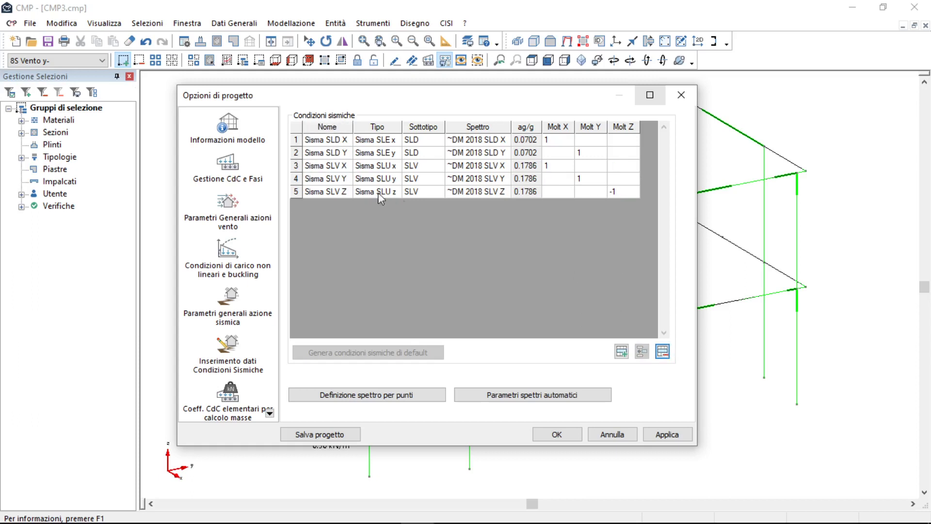
{"action": "left_click", "coordinate": [296, 192]}
{"action": "left_click", "coordinate": [662, 351]}
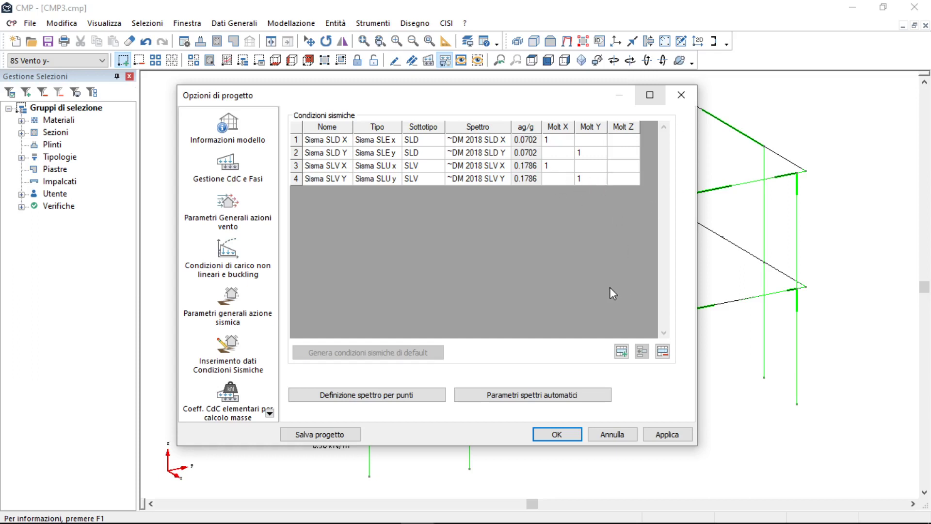
{"action": "left_click", "coordinate": [667, 435]}
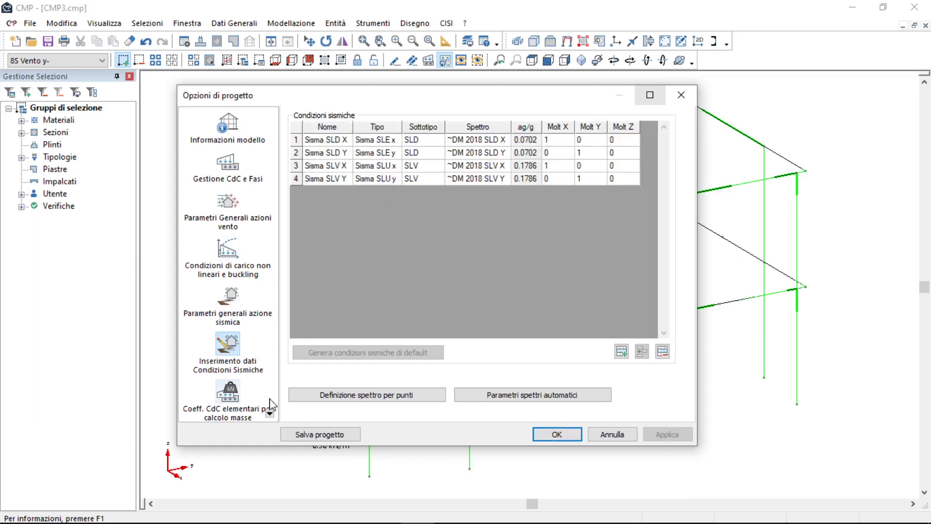
- Review the mass calculation coefficients, Pushover analysis parameters and general seismic parameters, and close the project options
{"action": "left_click", "coordinate": [269, 414]}
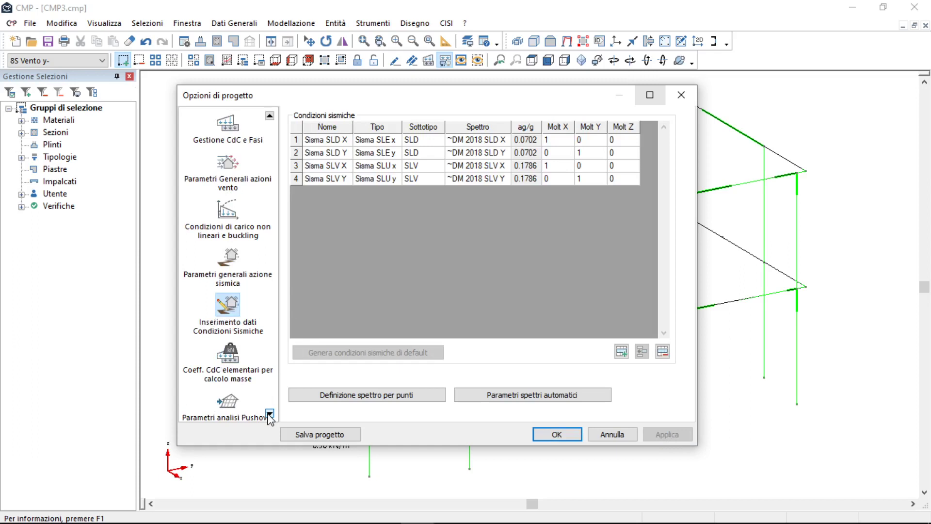
{"action": "left_click", "coordinate": [260, 380]}
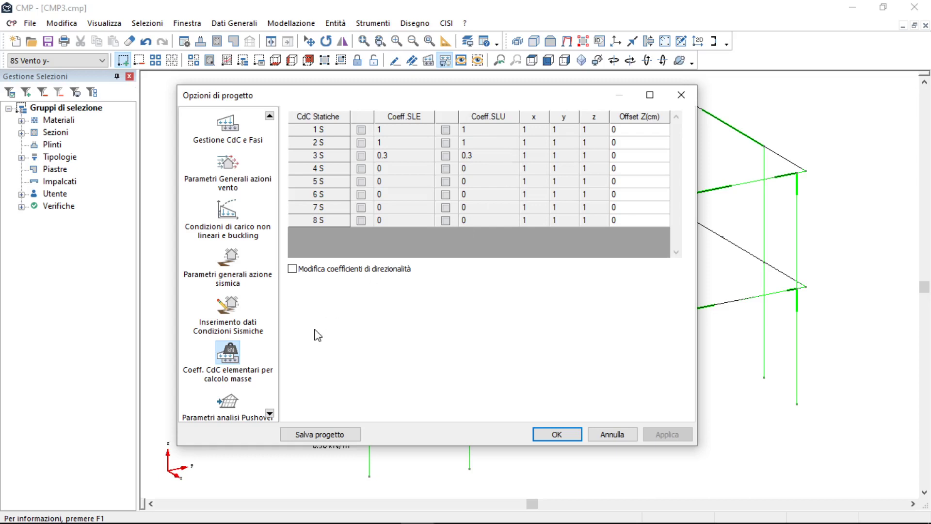
{"action": "left_click", "coordinate": [227, 403]}
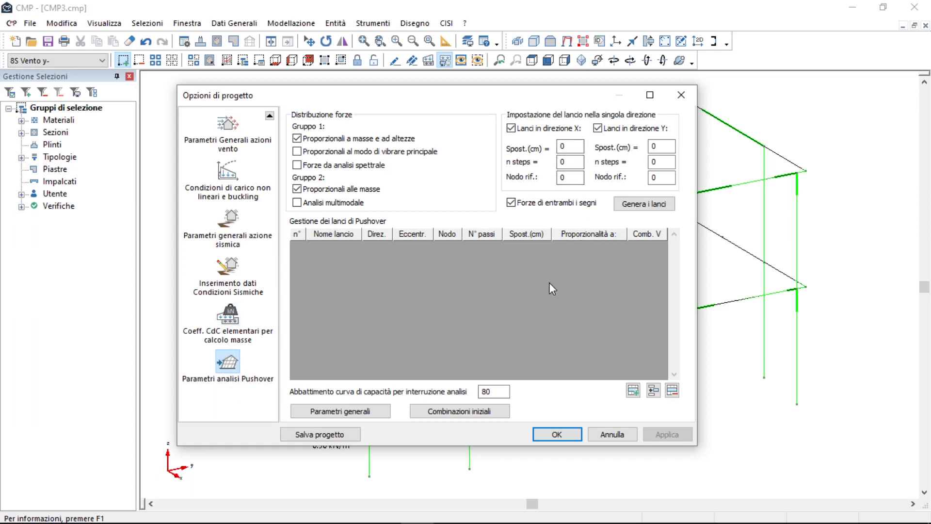
{"action": "left_click", "coordinate": [234, 229]}
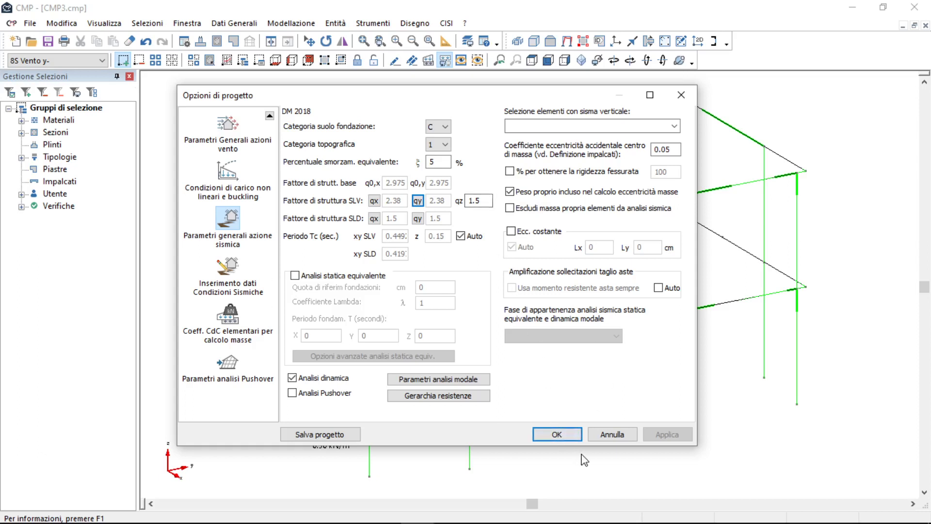
{"action": "left_click", "coordinate": [558, 434]}
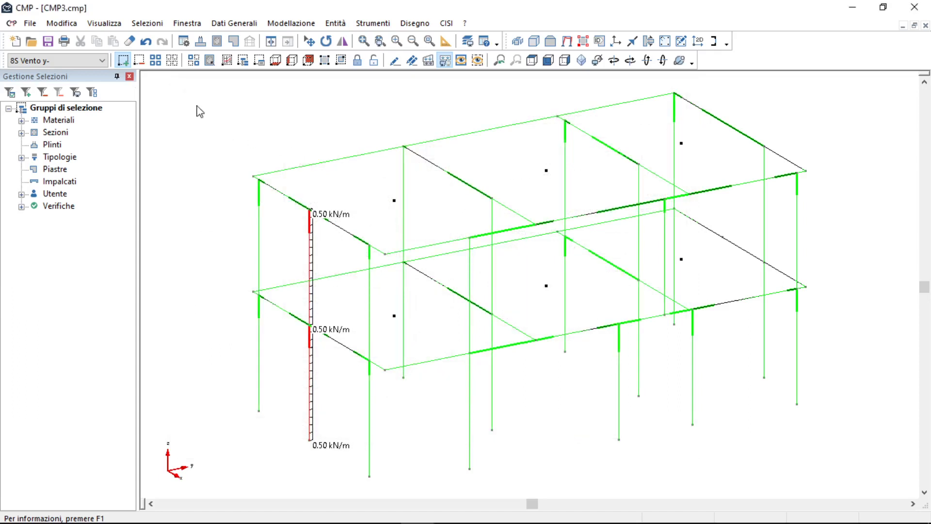
- Deselect the loaded column and orient the model to an elevation view of the Y-Z plane
{"action": "left_click", "coordinate": [171, 60]}
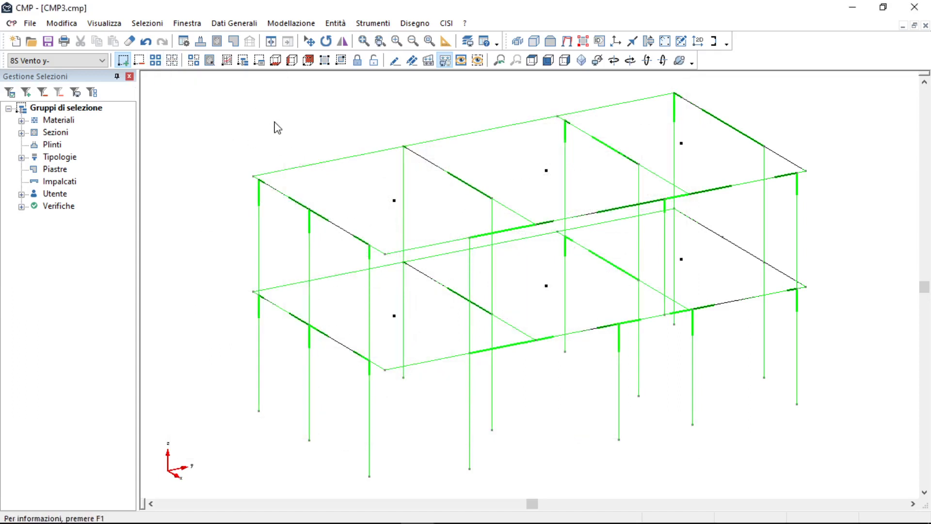
{"action": "scroll", "coordinate": [299, 125], "scroll_direction": "down", "scroll_amount": 1}
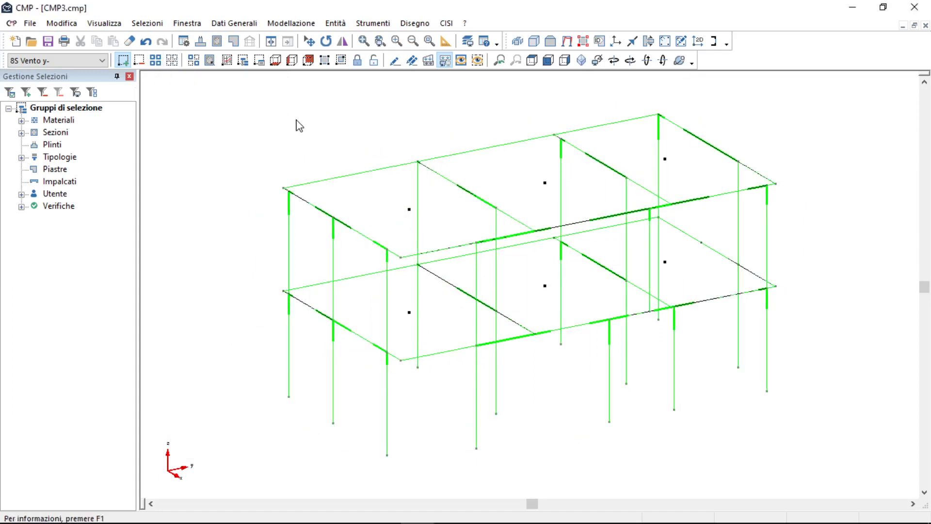
{"action": "key", "text": "F2"}
{"action": "key", "text": "F3"}
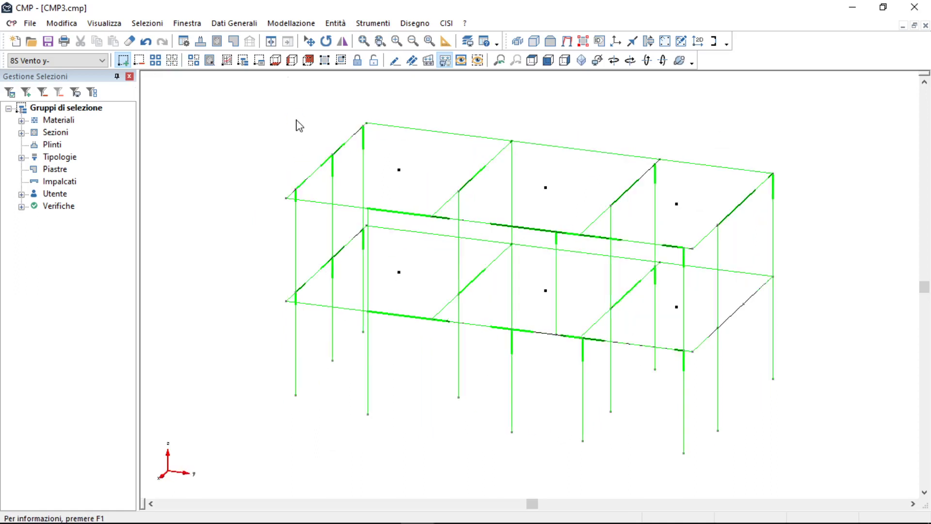
{"action": "key", "text": "Left"}
{"action": "key", "text": "F2"}
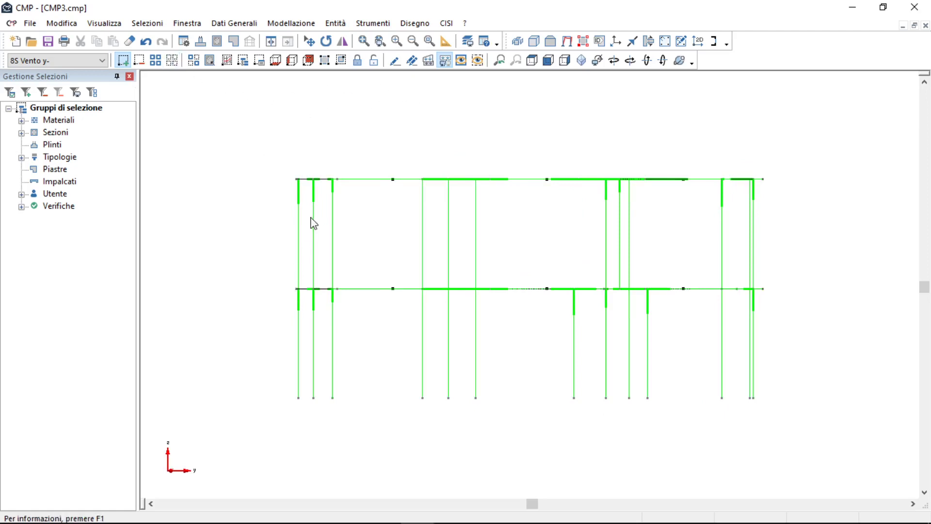
- Assign full fixed restraints (Incastro), blocking all six movements and rotations, to all base nodes of the columns
{"action": "left_click_drag", "start_coordinate": [257, 383], "coordinate": [817, 447]}
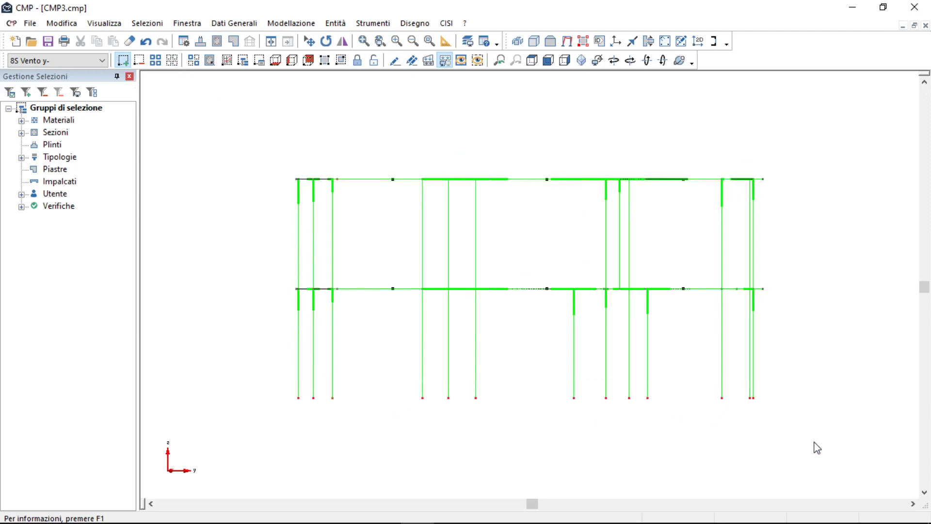
{"action": "left_click", "coordinate": [335, 23]}
{"action": "mouse_move", "coordinate": [358, 39]}
{"action": "left_click", "coordinate": [478, 43]}
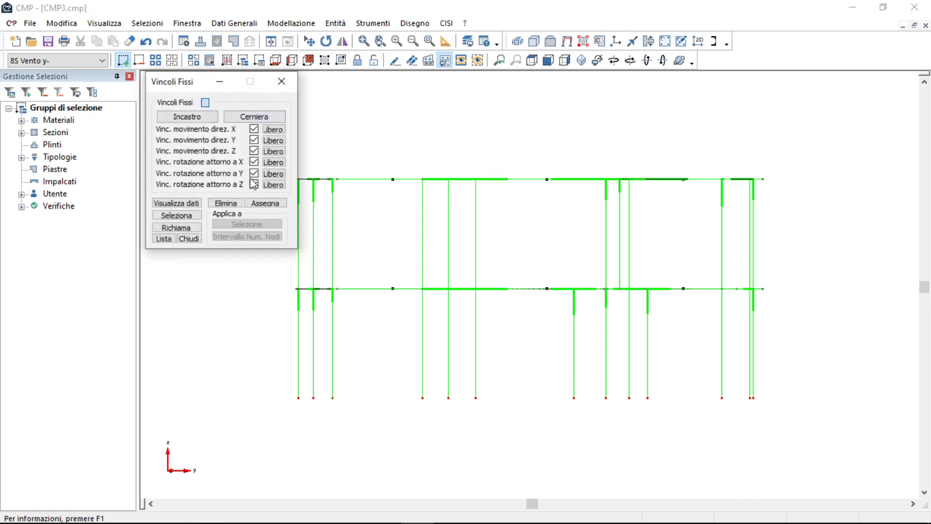
{"action": "left_click", "coordinate": [204, 118]}
{"action": "left_click", "coordinate": [265, 203]}
{"action": "left_click_drag", "start_coordinate": [258, 382], "coordinate": [825, 472]}
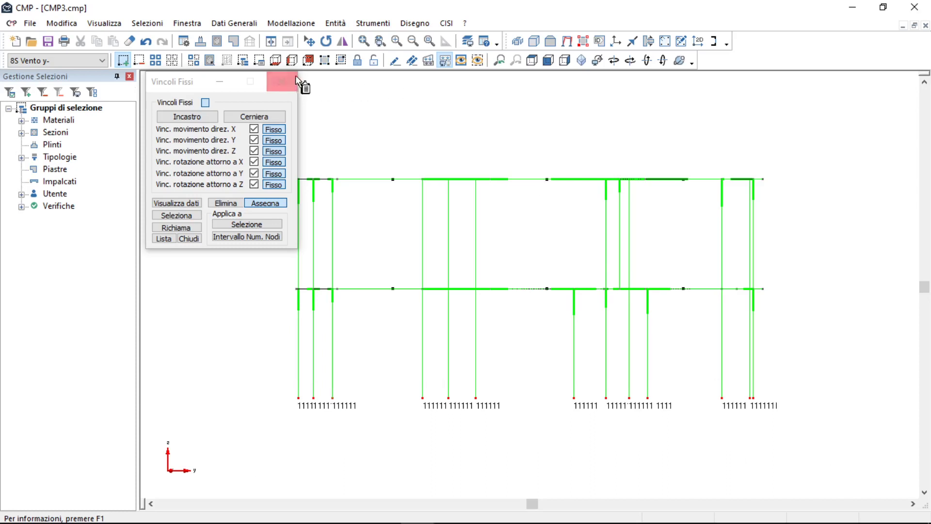
{"action": "left_click", "coordinate": [281, 81]}
- Return to the three-dimensional view and select all masonry columns using the PILASTRI MURATURA typology group
{"action": "left_click", "coordinate": [581, 60]}
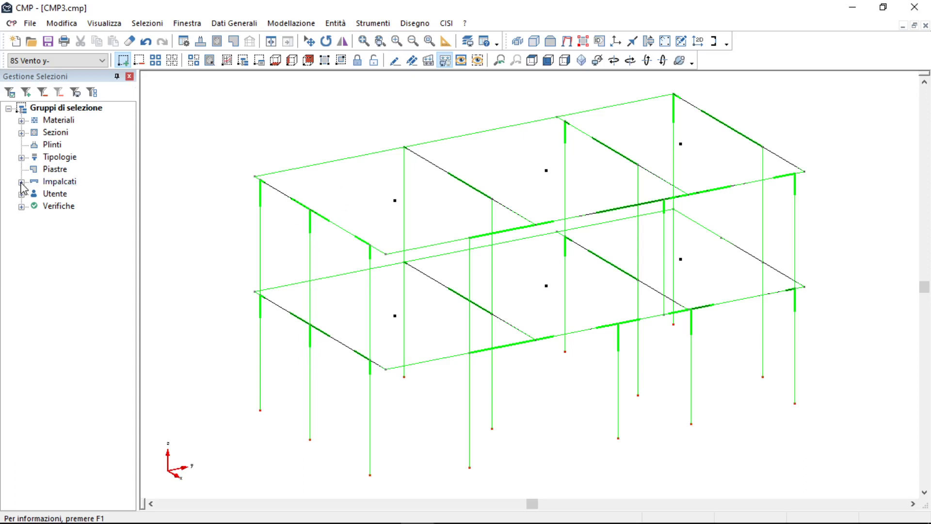
{"action": "left_click", "coordinate": [21, 157]}
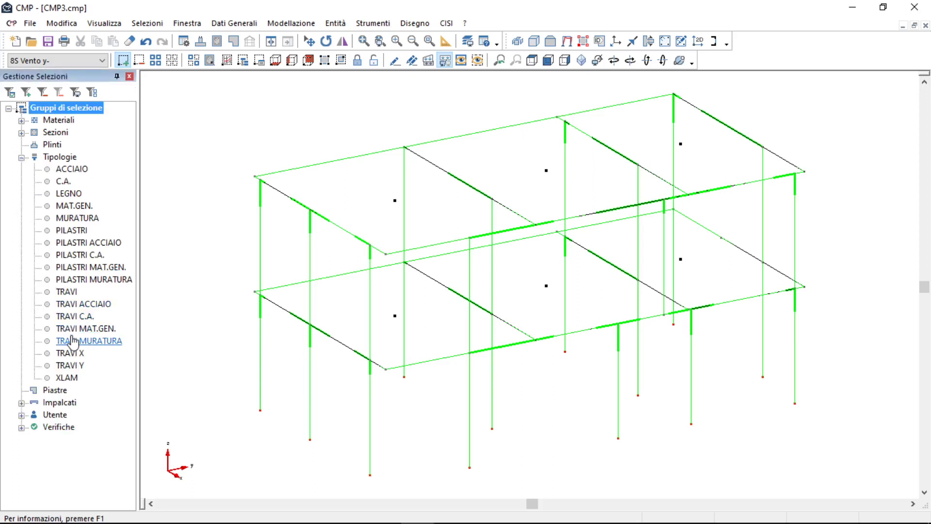
{"action": "left_click", "coordinate": [75, 280]}
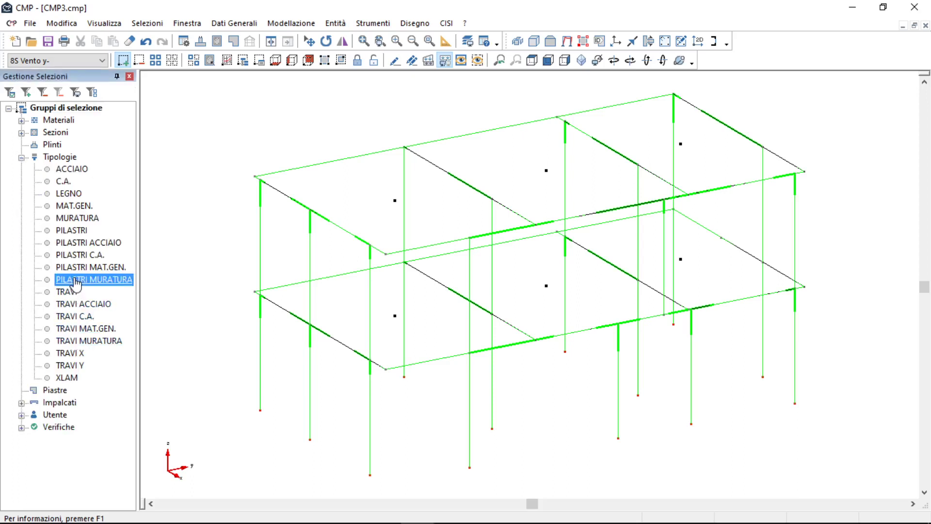
{"action": "left_click", "coordinate": [10, 92]}
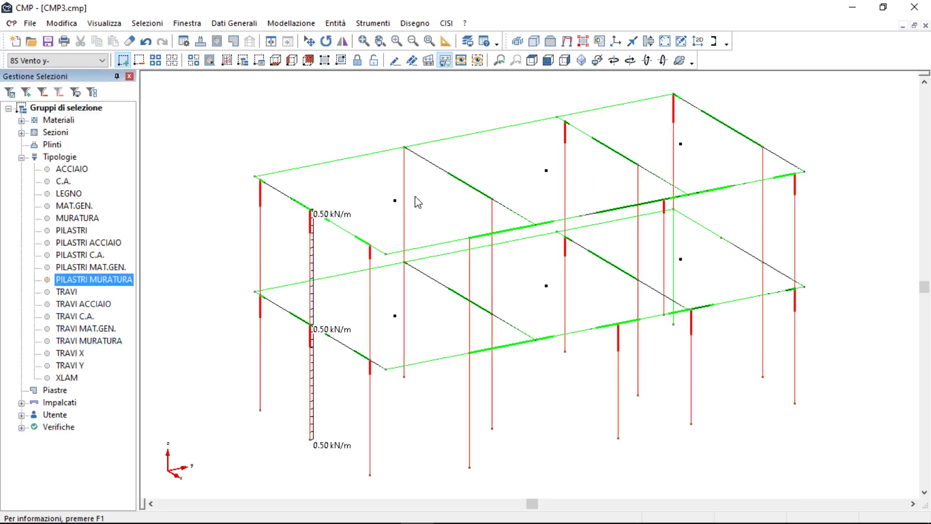
- Assign a moment 12 release (Svincolato) at node I to the selected masonry columns, leaving the other components continuous, and display the assigned releases
{"action": "left_click", "coordinate": [335, 24]}
{"action": "mouse_move", "coordinate": [350, 54]}
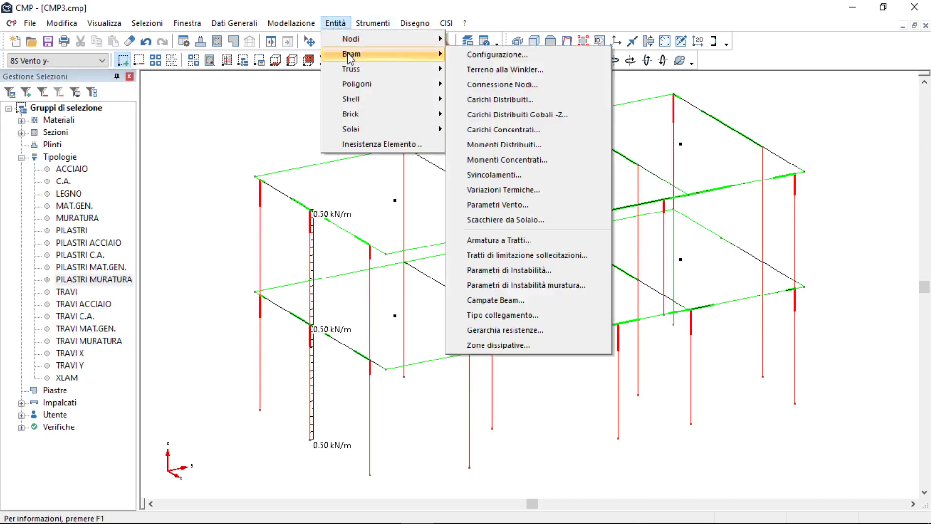
{"action": "left_click", "coordinate": [509, 180]}
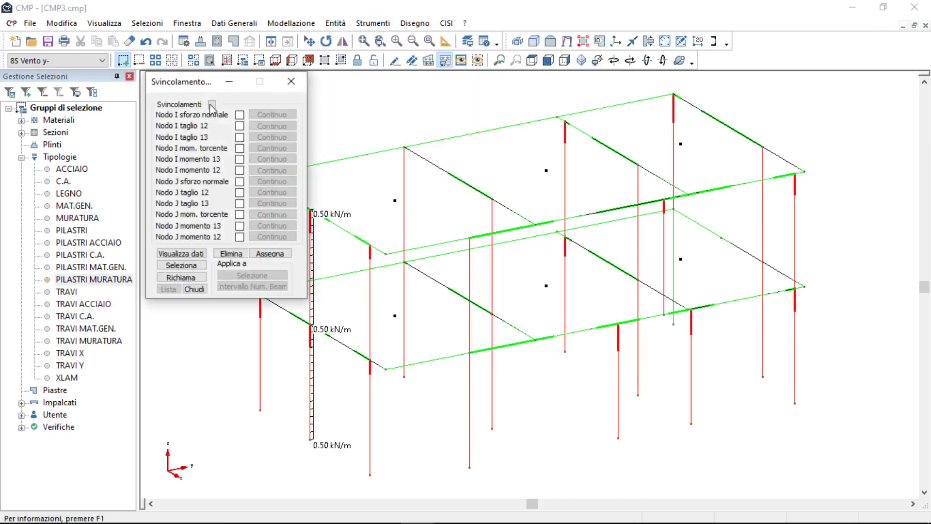
{"action": "left_click_drag", "start_coordinate": [194, 83], "coordinate": [443, 91]}
{"action": "left_click", "coordinate": [461, 112]}
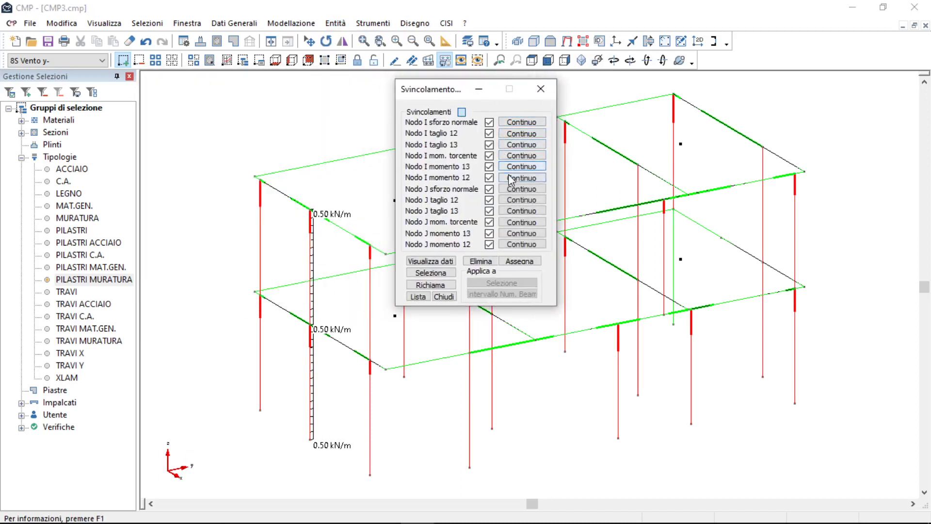
{"action": "left_click", "coordinate": [521, 262]}
{"action": "left_click", "coordinate": [515, 285]}
{"action": "left_click", "coordinate": [439, 262]}
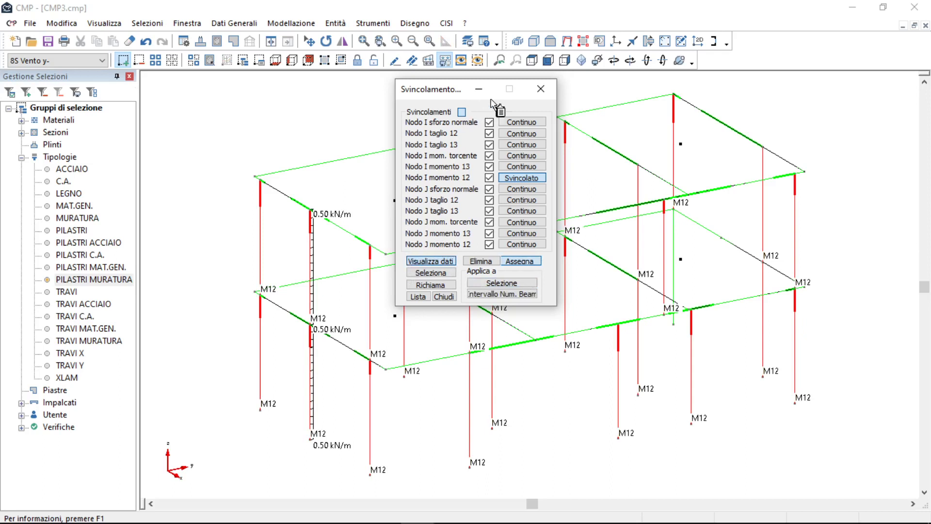
{"action": "left_click", "coordinate": [542, 89]}
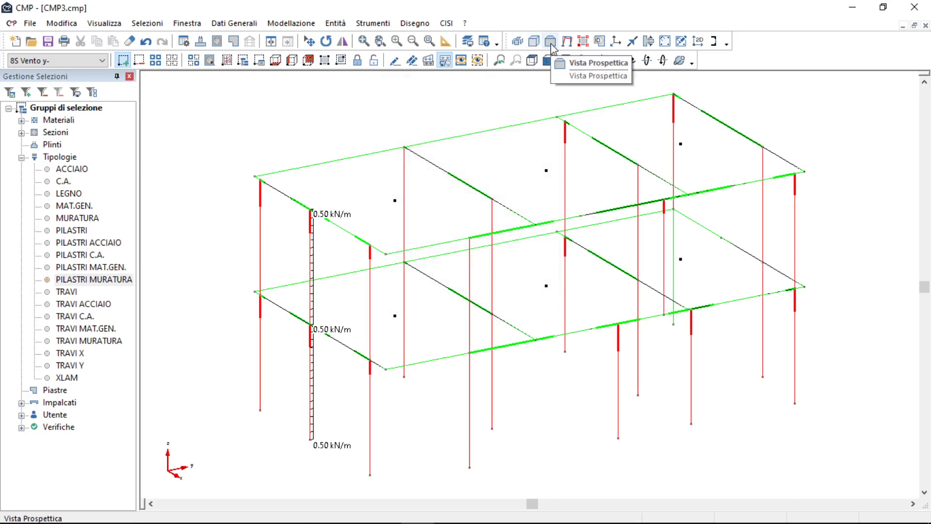
- Examine the masonry walls in the solid view and return to the wireframe view
{"action": "left_click", "coordinate": [535, 43]}
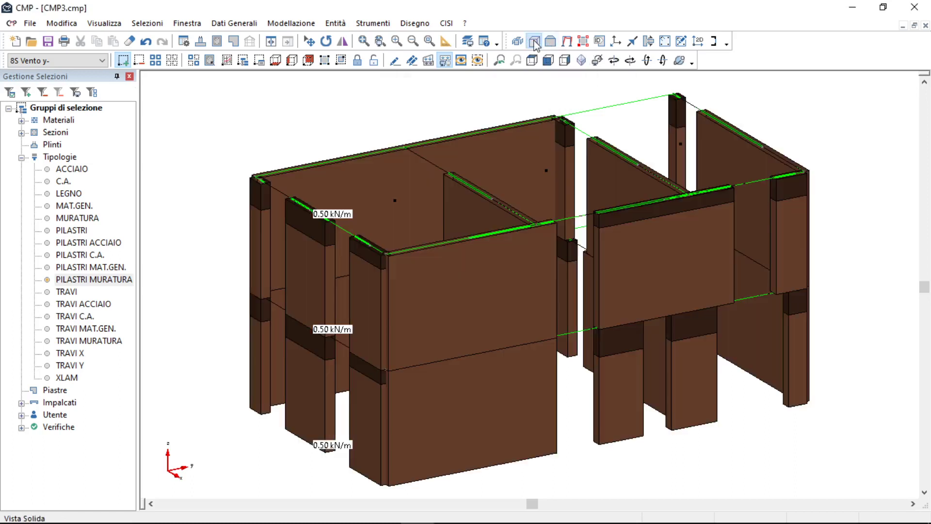
{"action": "left_click", "coordinate": [535, 43]}
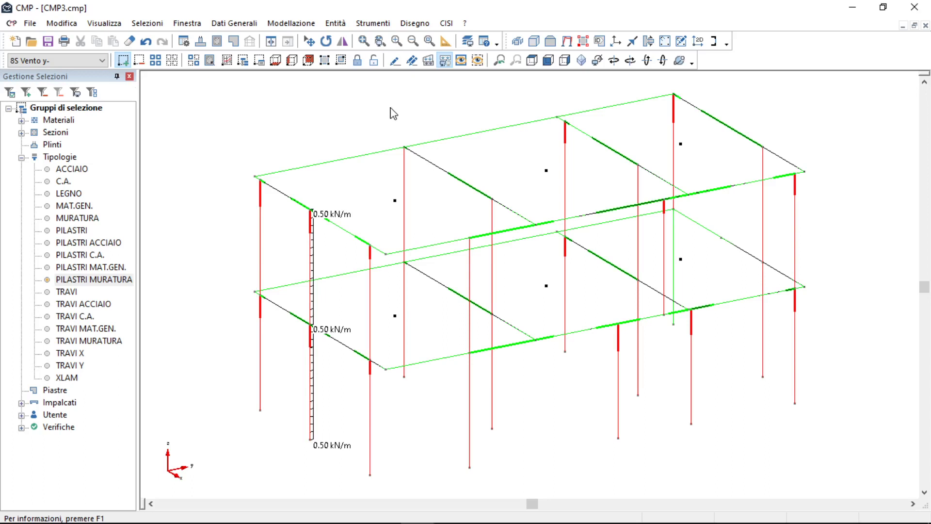
- Open the calculation and verification commands for the model
{"action": "scroll", "coordinate": [392, 113], "scroll_direction": "down", "scroll_amount": 1}
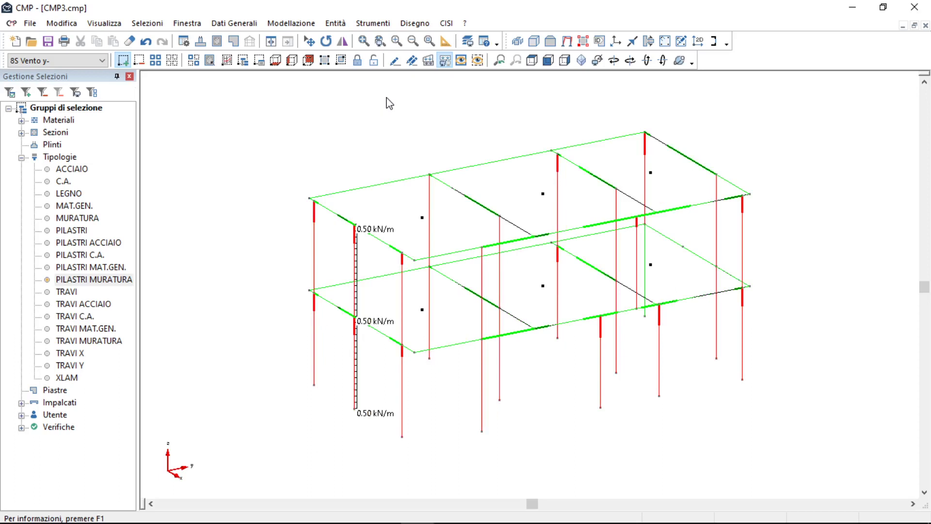
{"action": "left_click", "coordinate": [373, 24]}
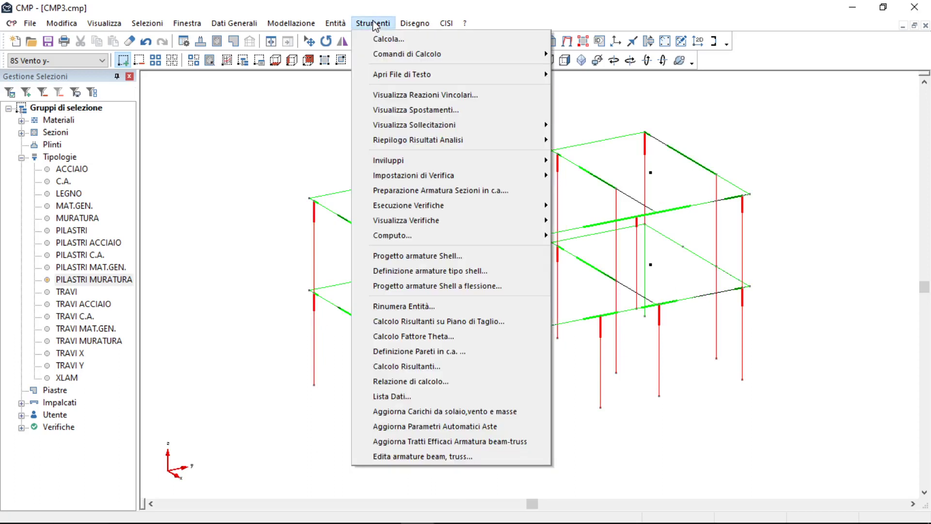